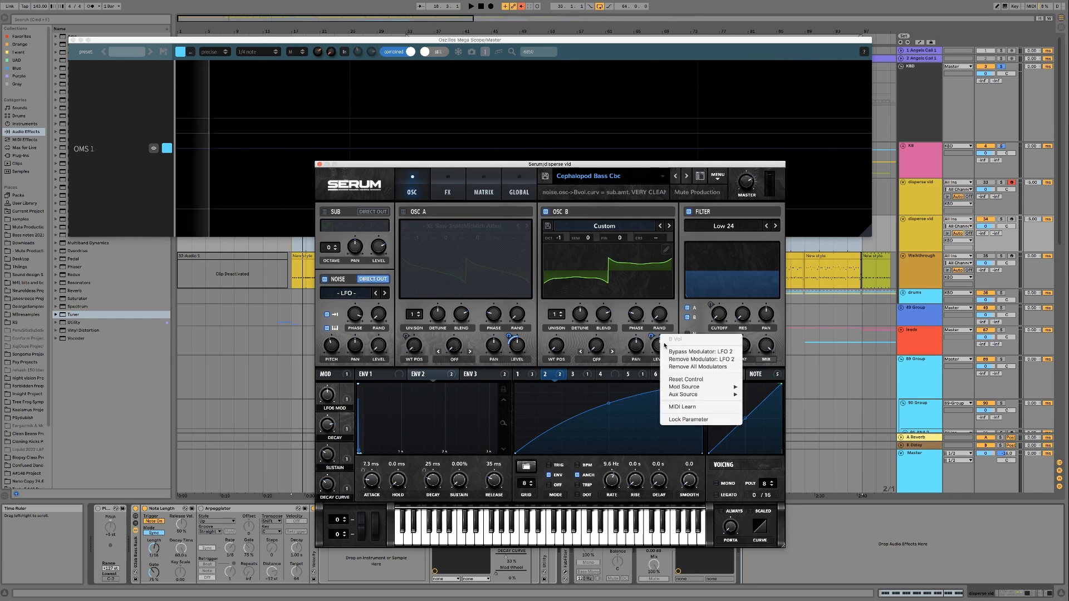
# - Bypass the LFO 2 modulation on oscillator B's level and play back the bass on the oscilloscope
pyautogui.click(690, 349)
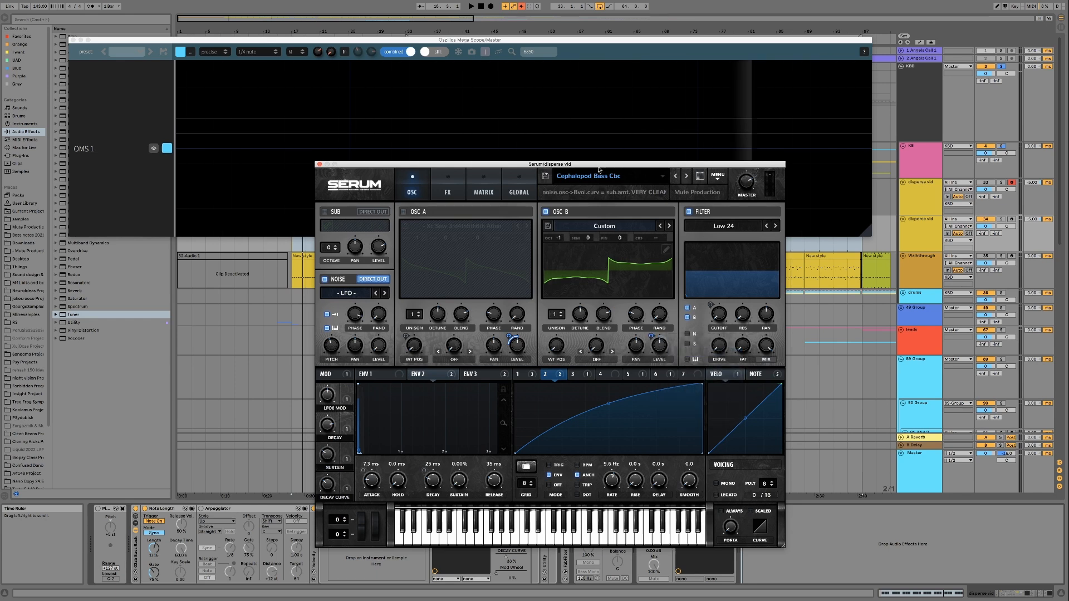
pyautogui.click(592, 146)
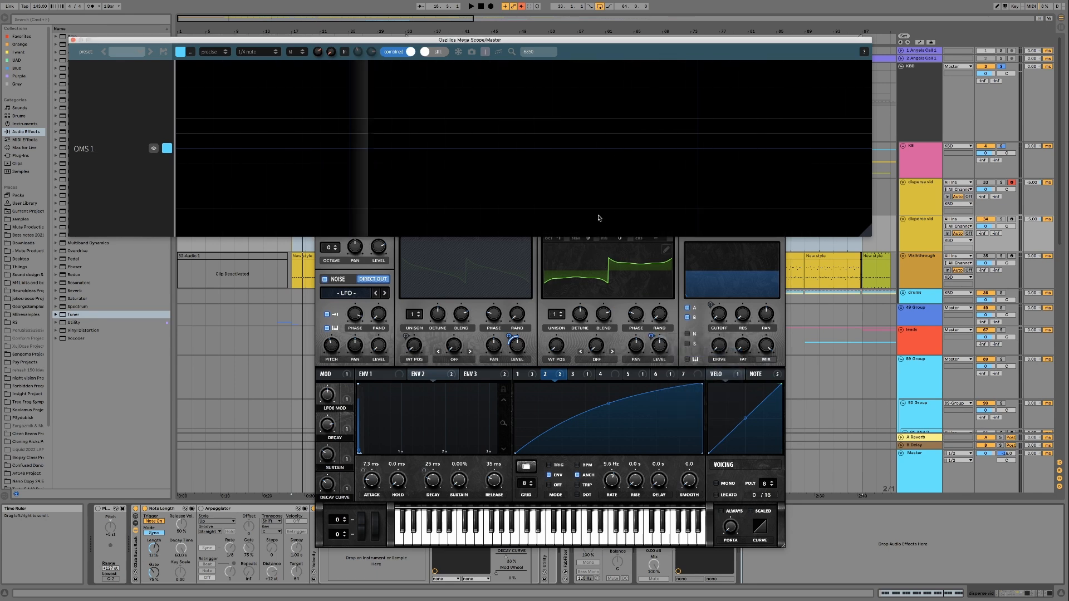
pyautogui.press('space')
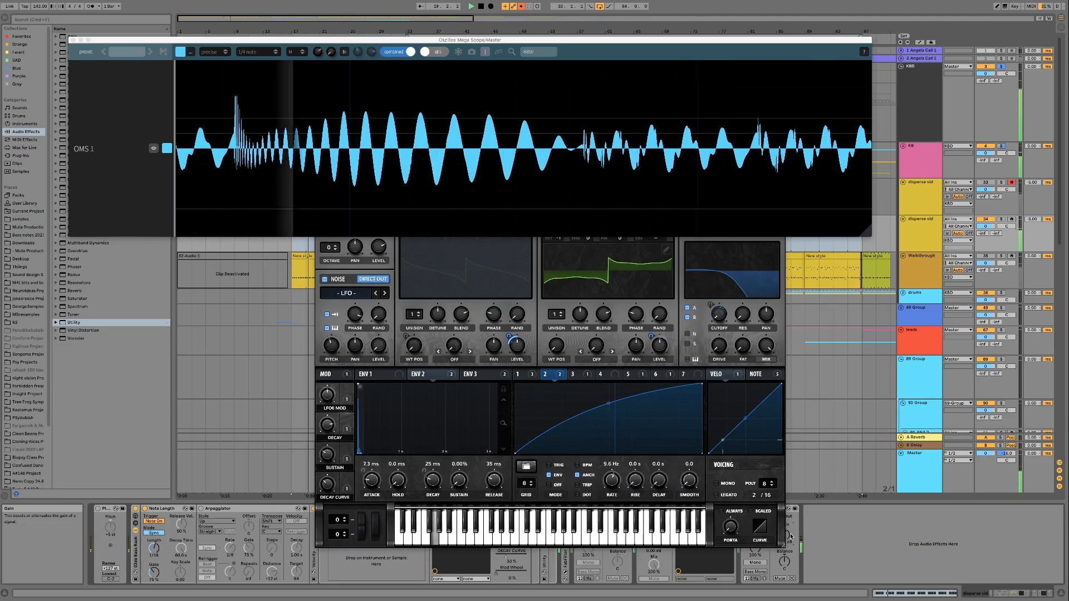
pyautogui.press('space')
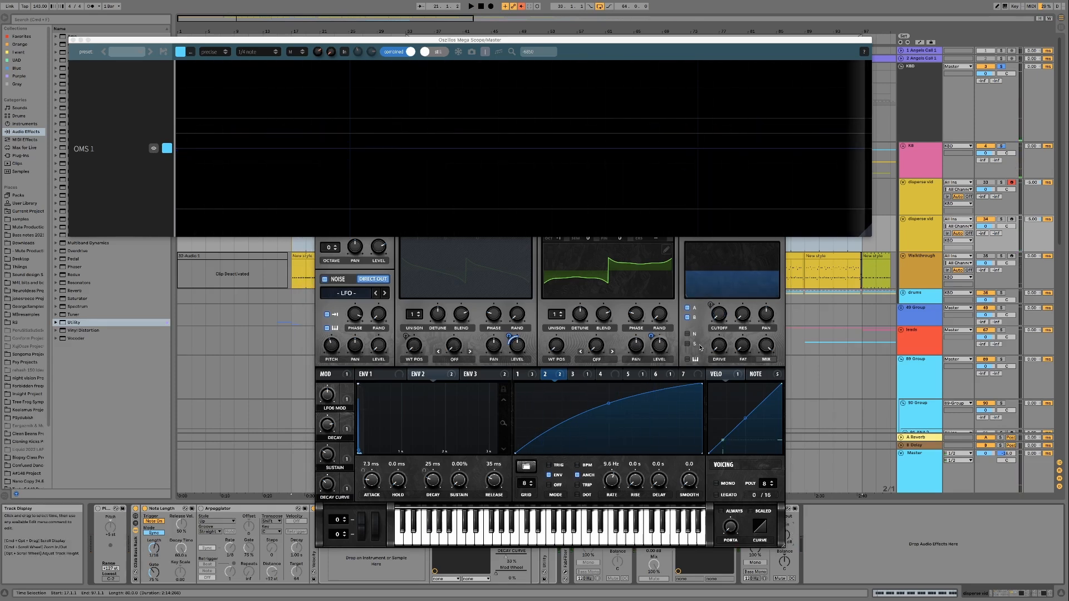
# - Reactivate the LFO 2 modulation on oscillator B's level and turn on oscillator A
pyautogui.click(677, 320)
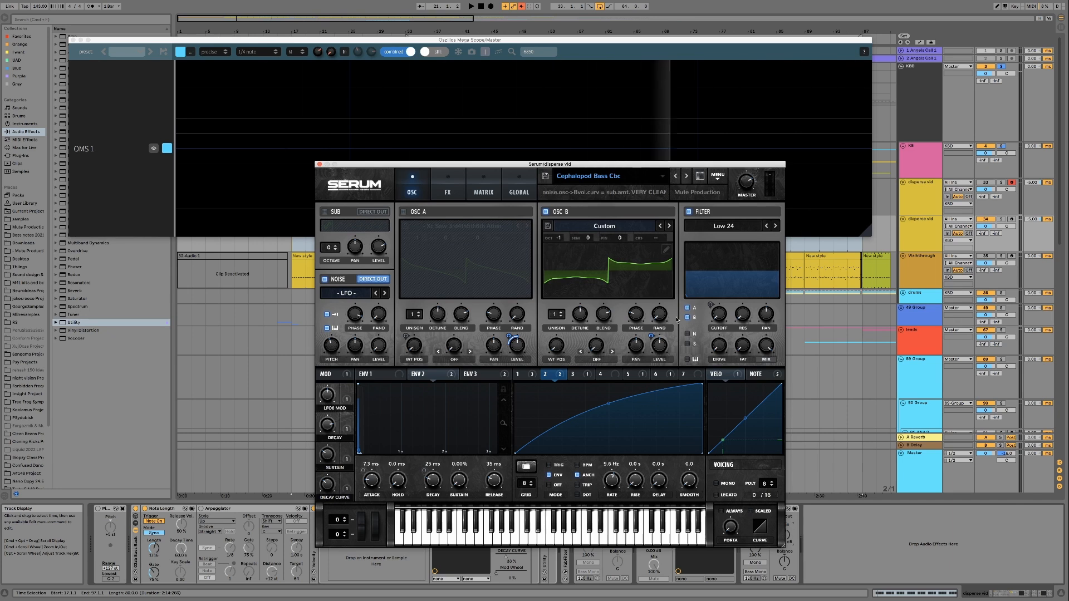
pyautogui.rightClick(656, 338)
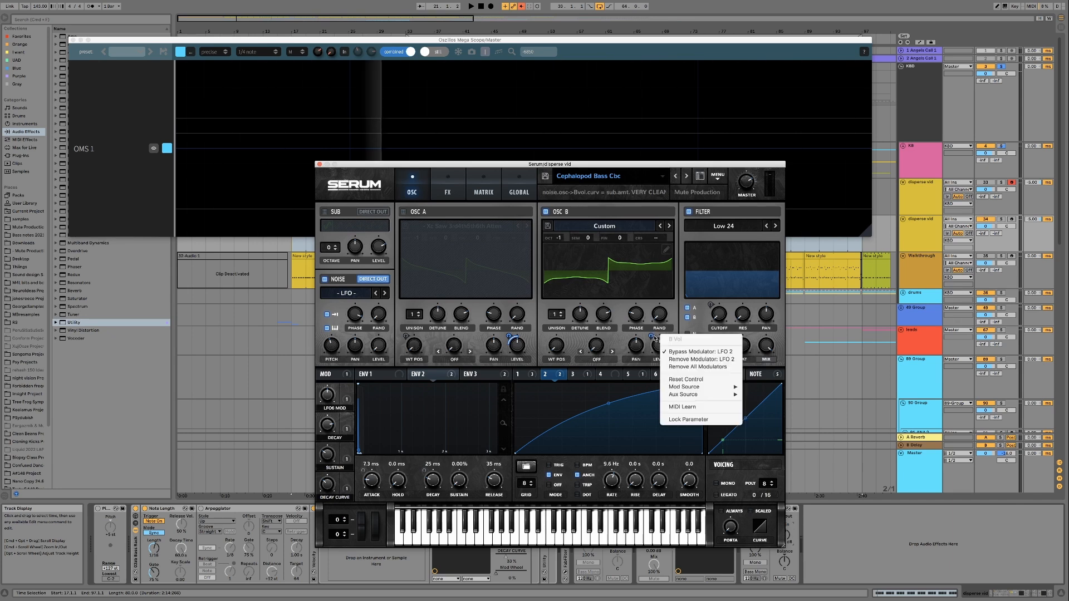
pyautogui.click(683, 353)
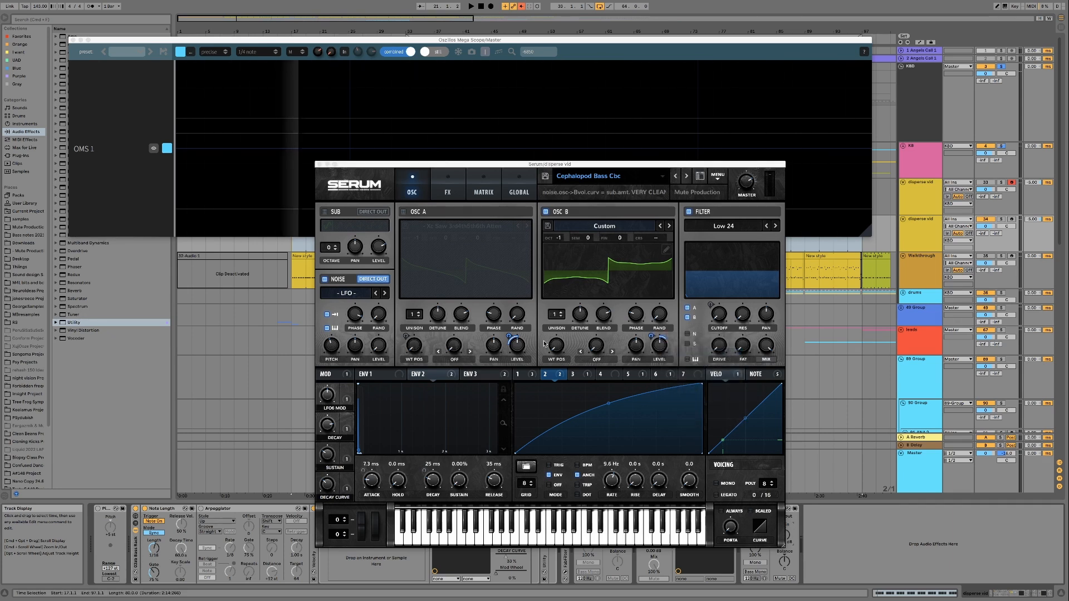
pyautogui.click(404, 212)
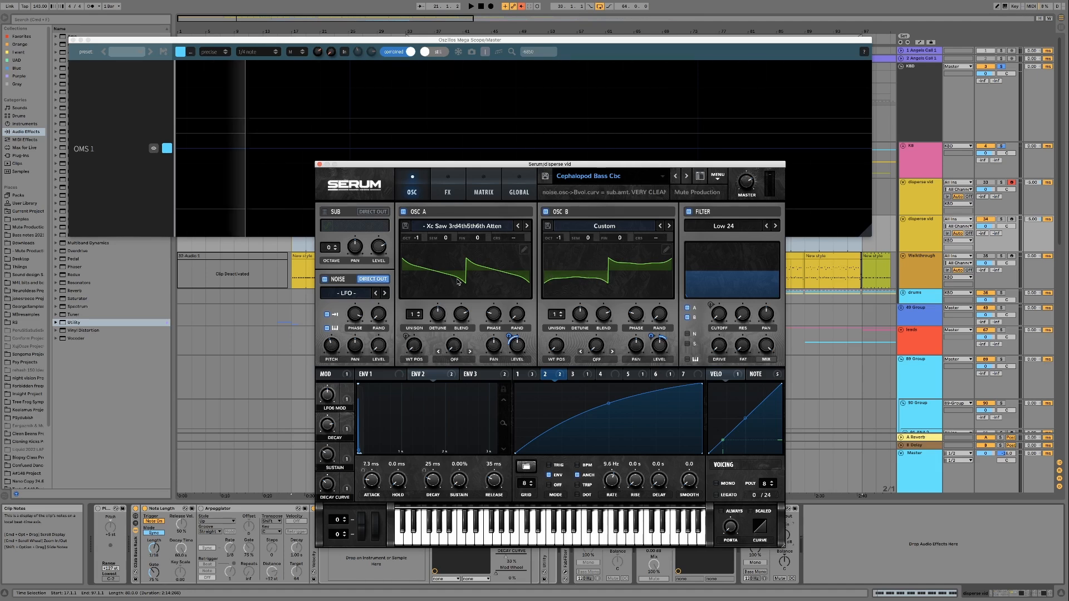
# - Play back the bass with both oscillators active and examine its waveform on the oscilloscope
pyautogui.click(832, 208)
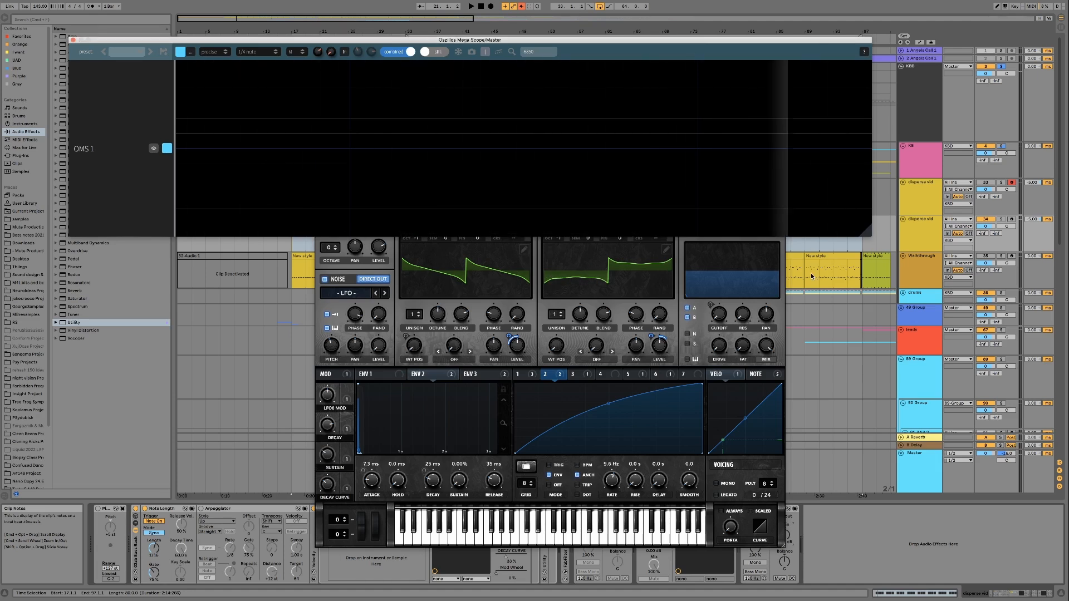
pyautogui.press('space')
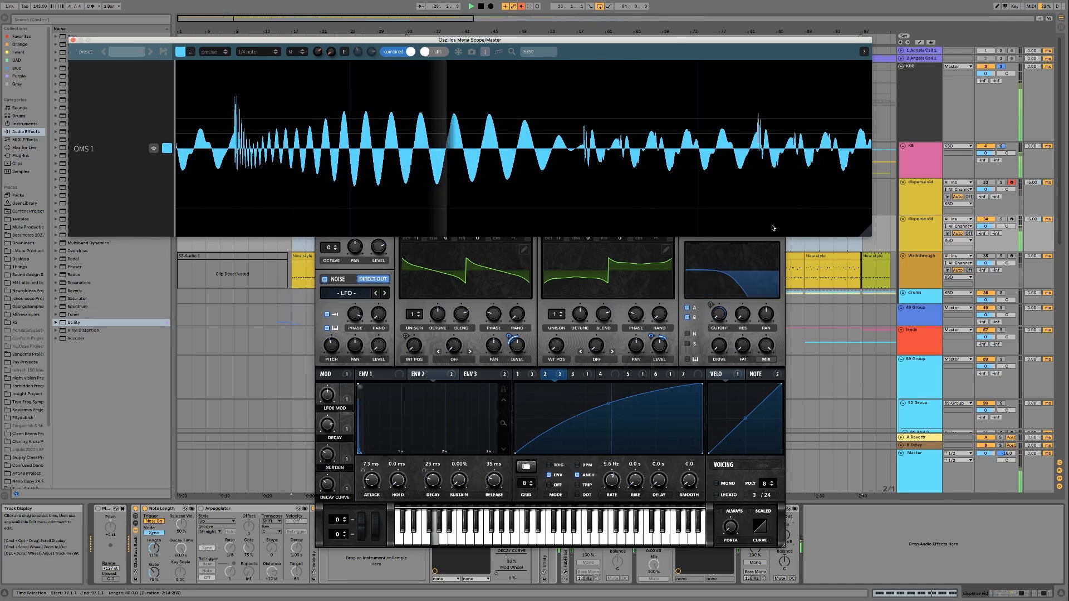
pyautogui.press('space')
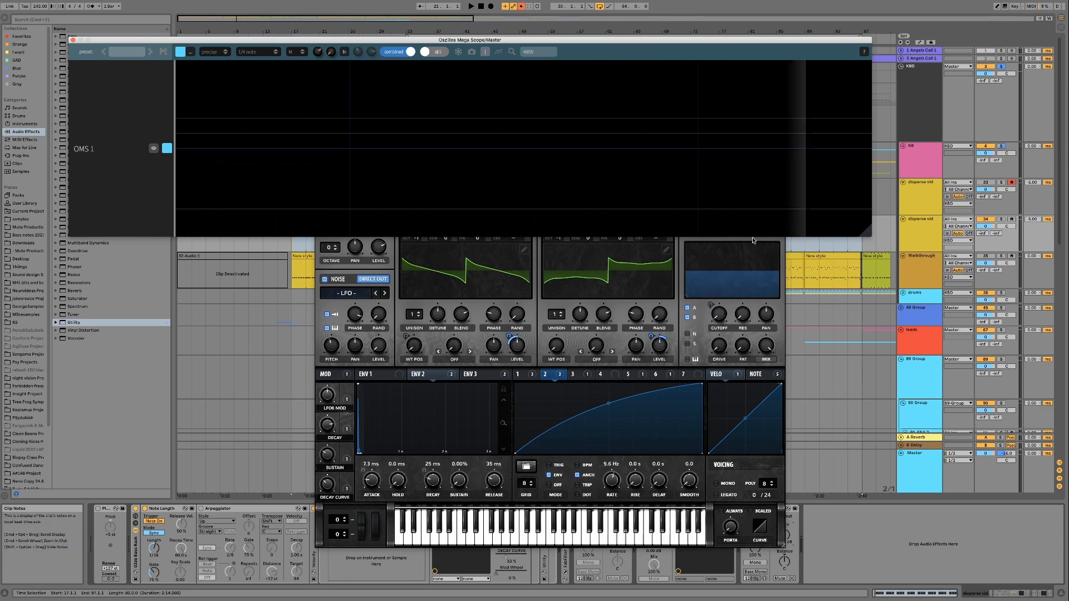
# - Close the synth window and duplicate the lower "disperse vid" track
pyautogui.click(627, 255)
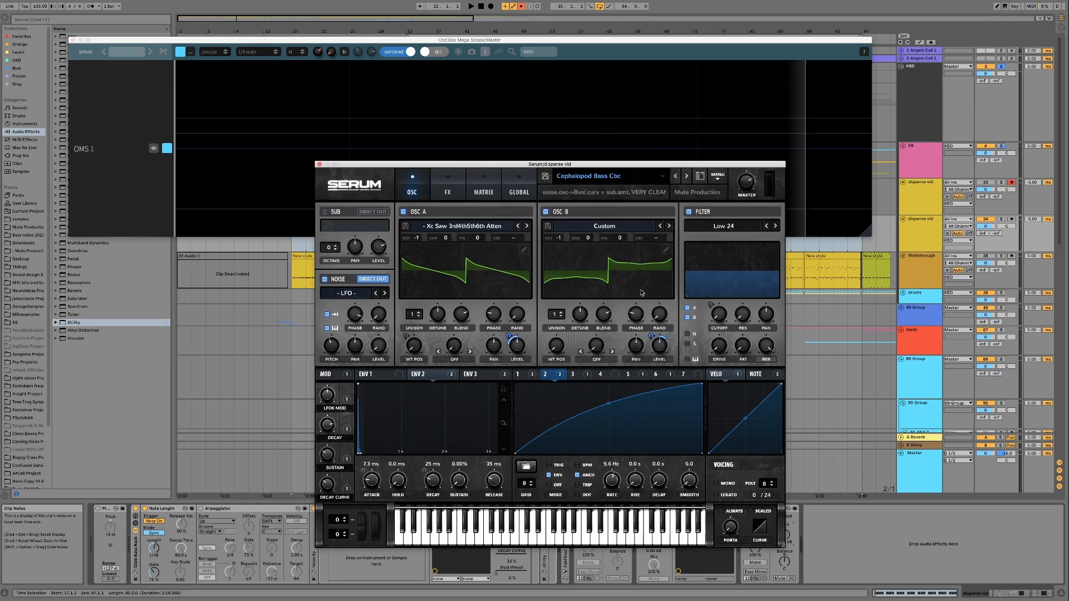
pyautogui.click(320, 165)
pyautogui.click(921, 220)
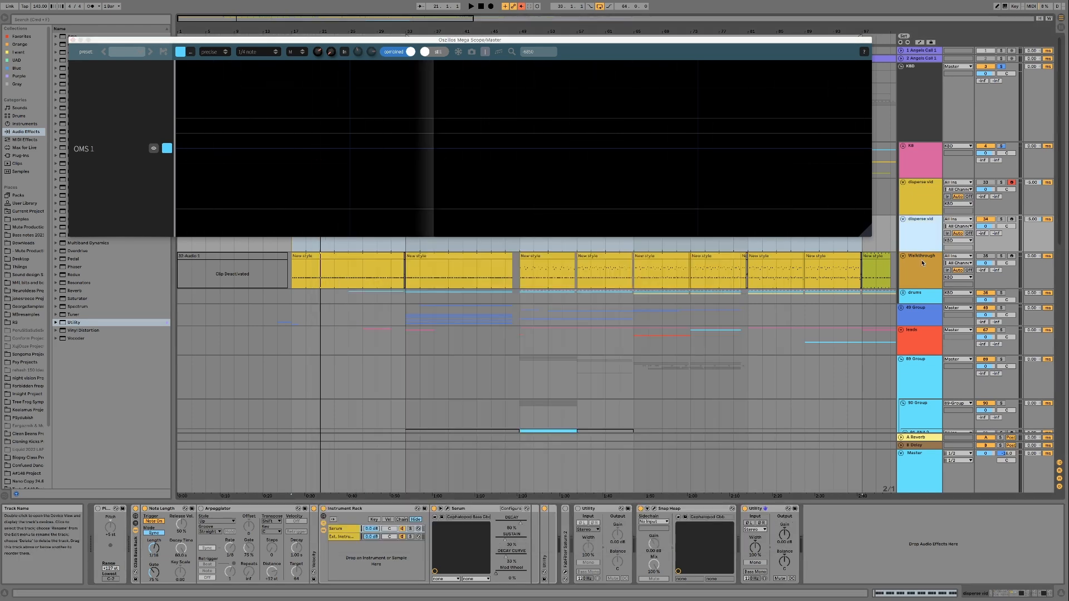
pyautogui.press('super+d')
# - Load the Cephalopod Bass Cbc preset from the GOOD MORNING BASS folder on the duplicated track and audition it on the oscilloscope
pyautogui.click(621, 176)
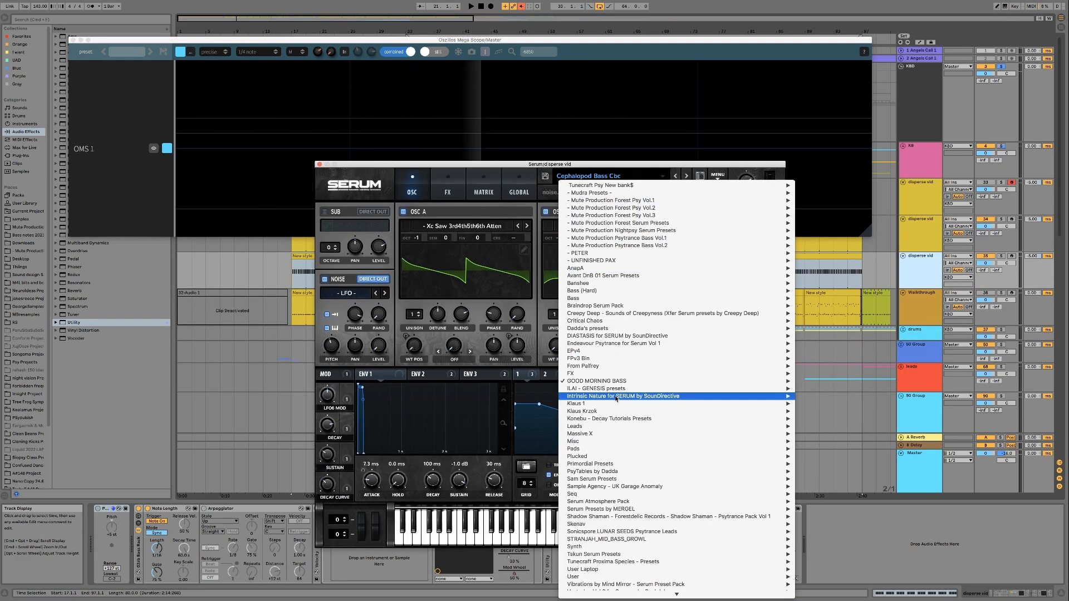
pyautogui.moveTo(782, 382)
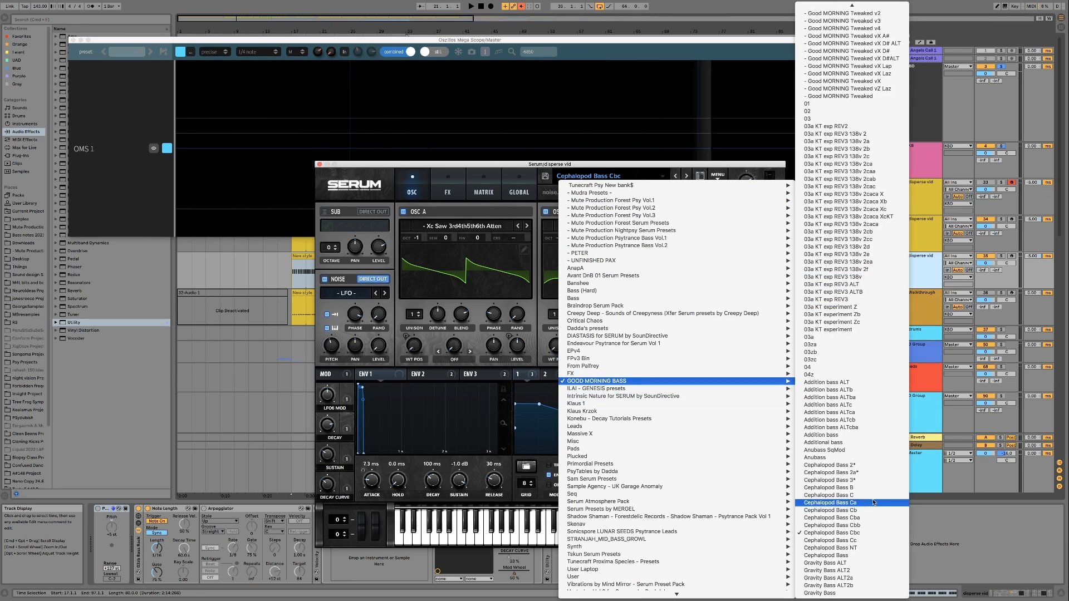
pyautogui.click(532, 165)
pyautogui.click(741, 187)
pyautogui.press('space')
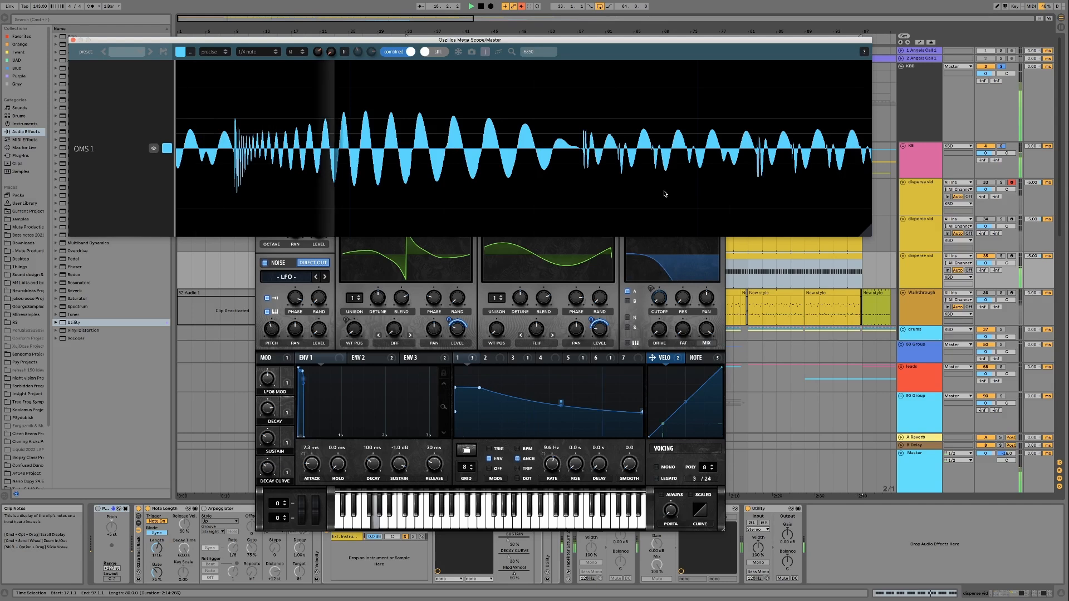
pyautogui.press('space')
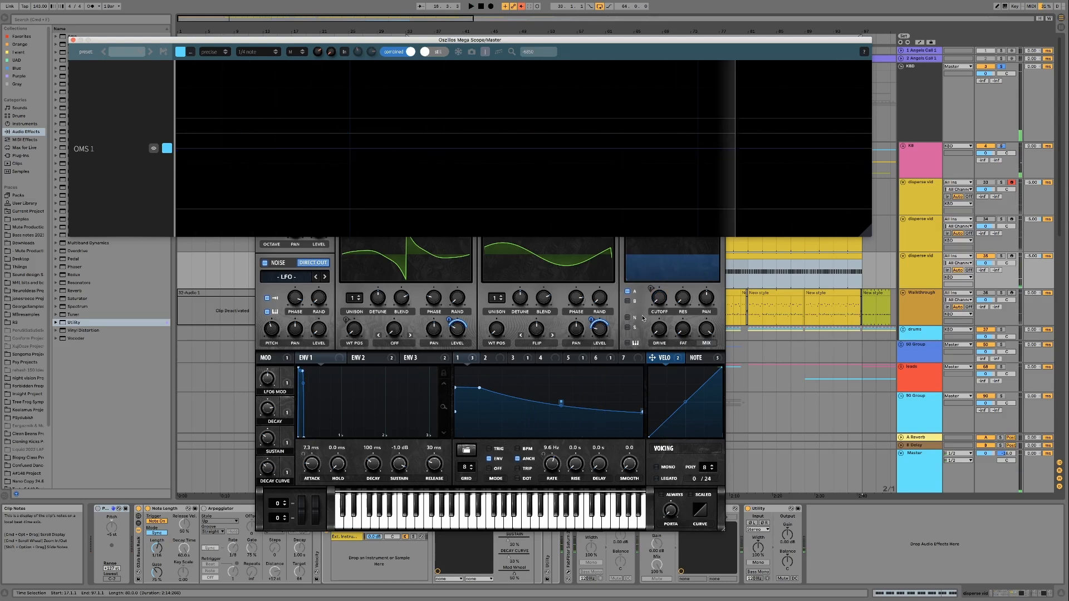
# - Turn off oscillator B and add a second frame to oscillator A's wavetable
pyautogui.click(643, 318)
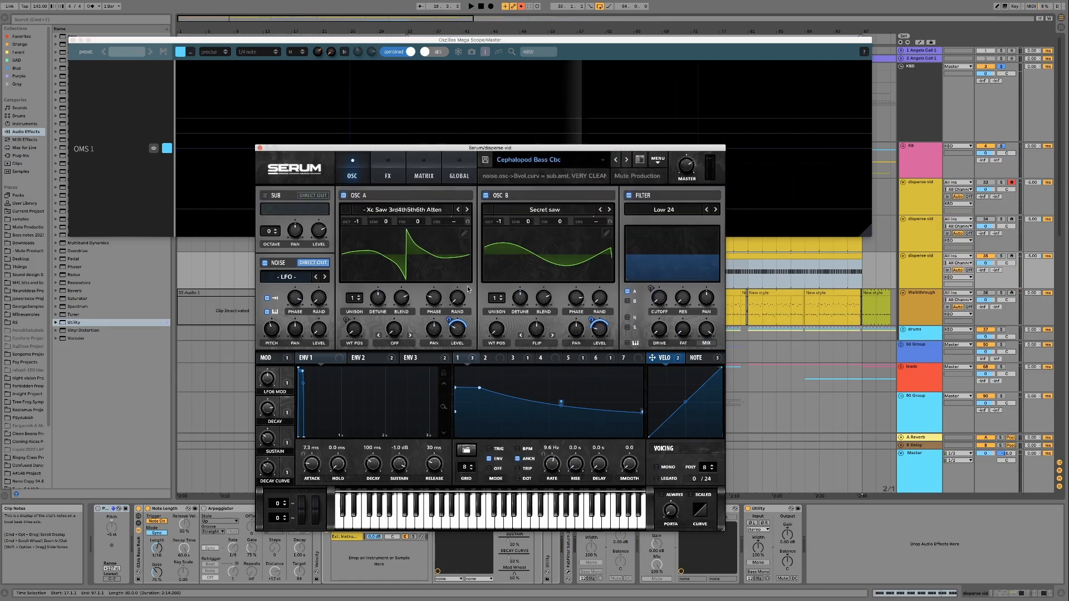
pyautogui.click(486, 195)
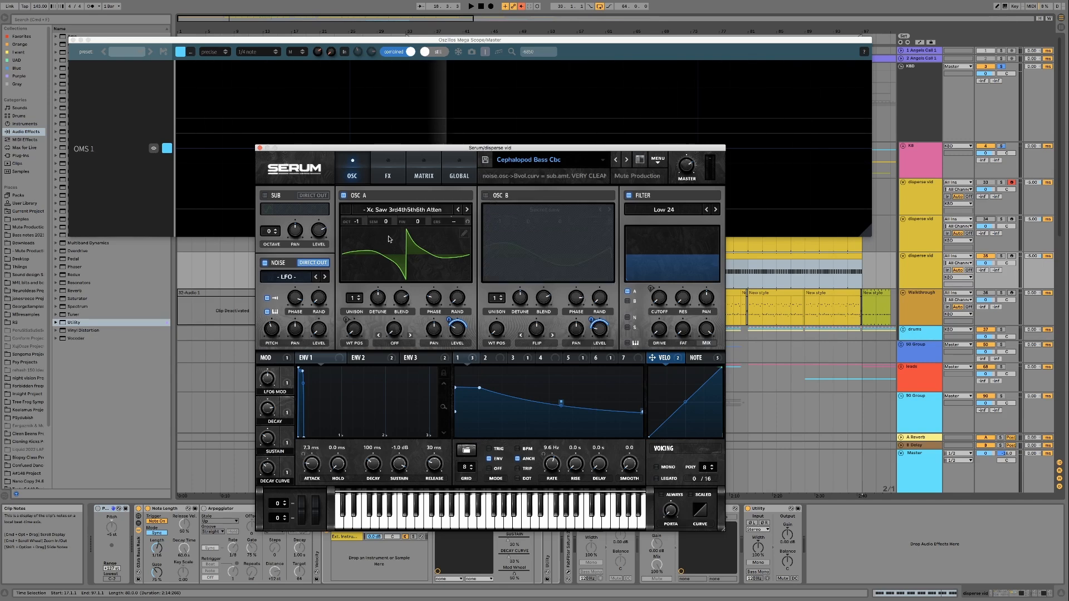
pyautogui.click(464, 233)
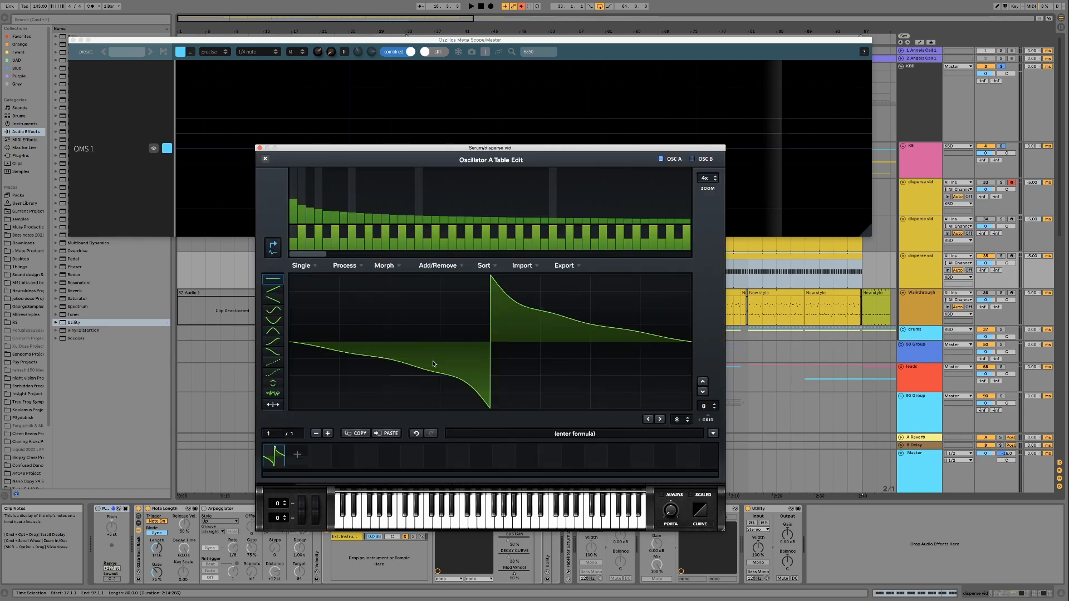
pyautogui.click(298, 454)
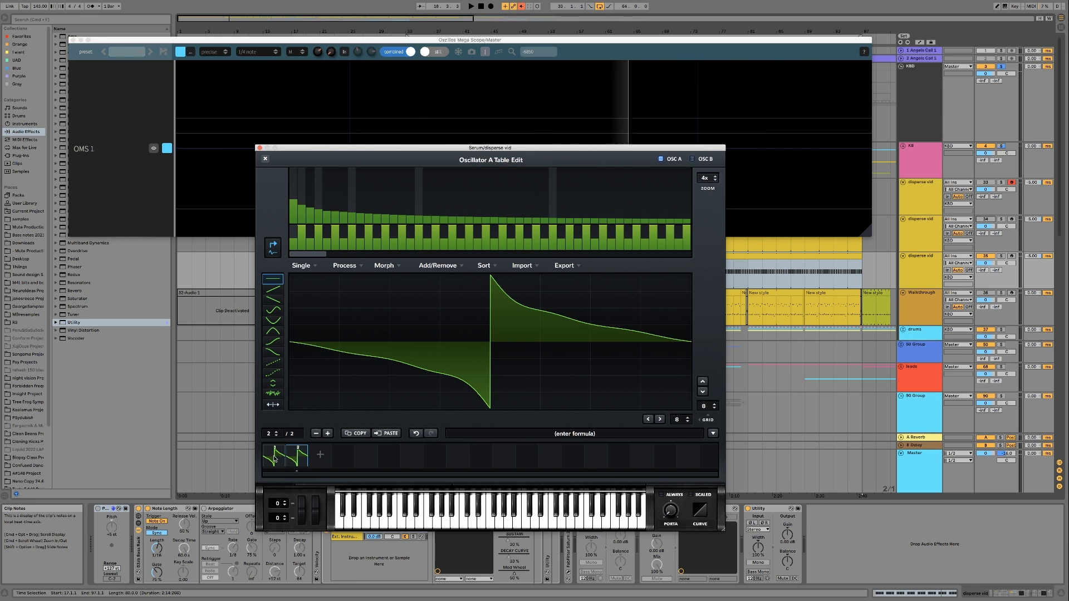
# - Apply the Proc:Squarify formula to the wavetable's second frame and morph the frames with Morph - Crossfade
pyautogui.click(713, 433)
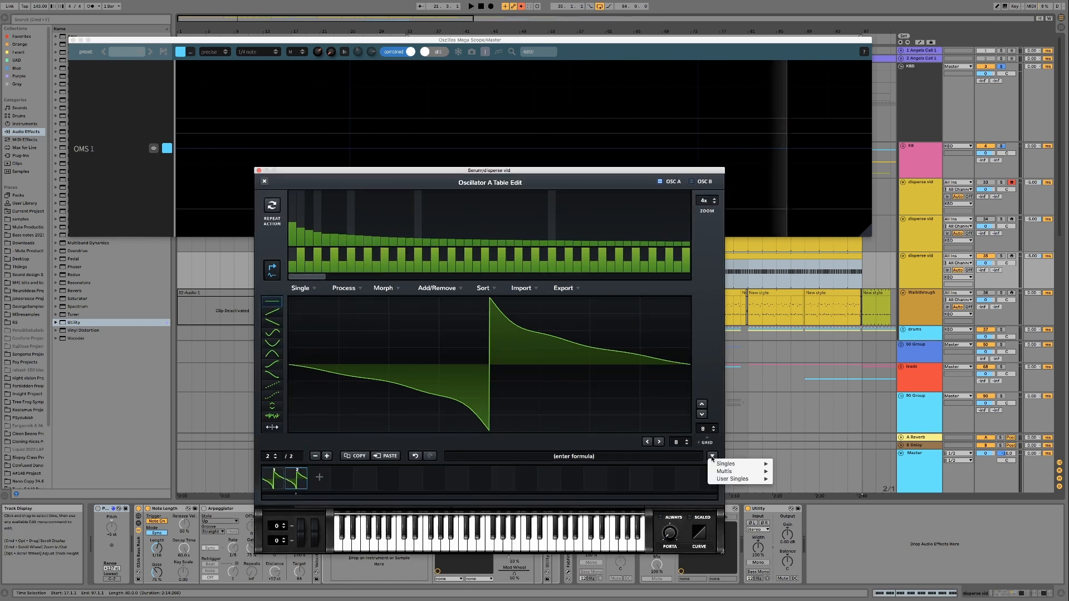
pyautogui.moveTo(717, 465)
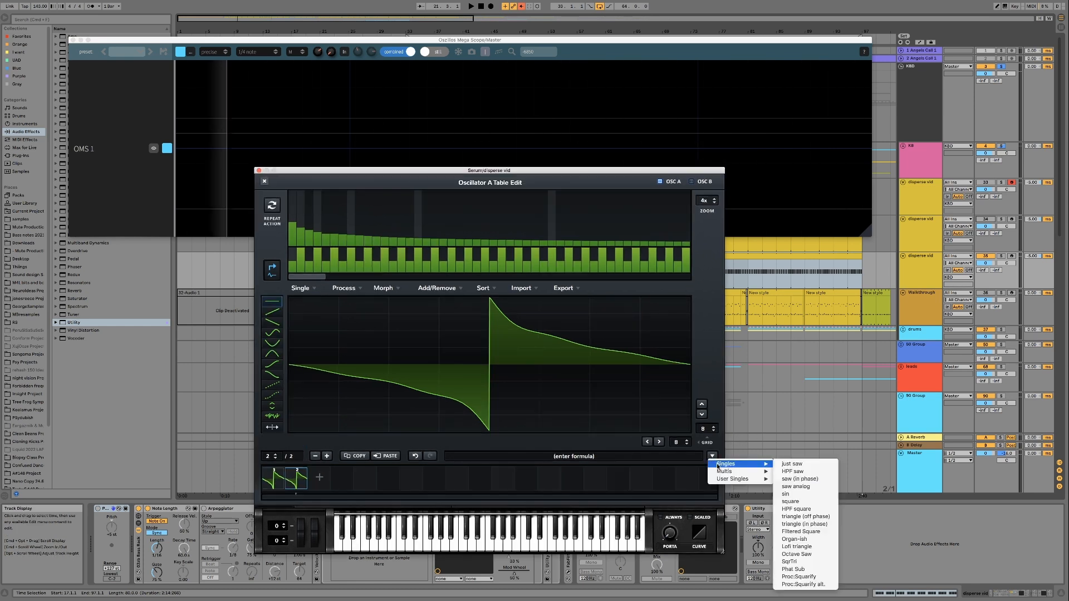
pyautogui.click(799, 577)
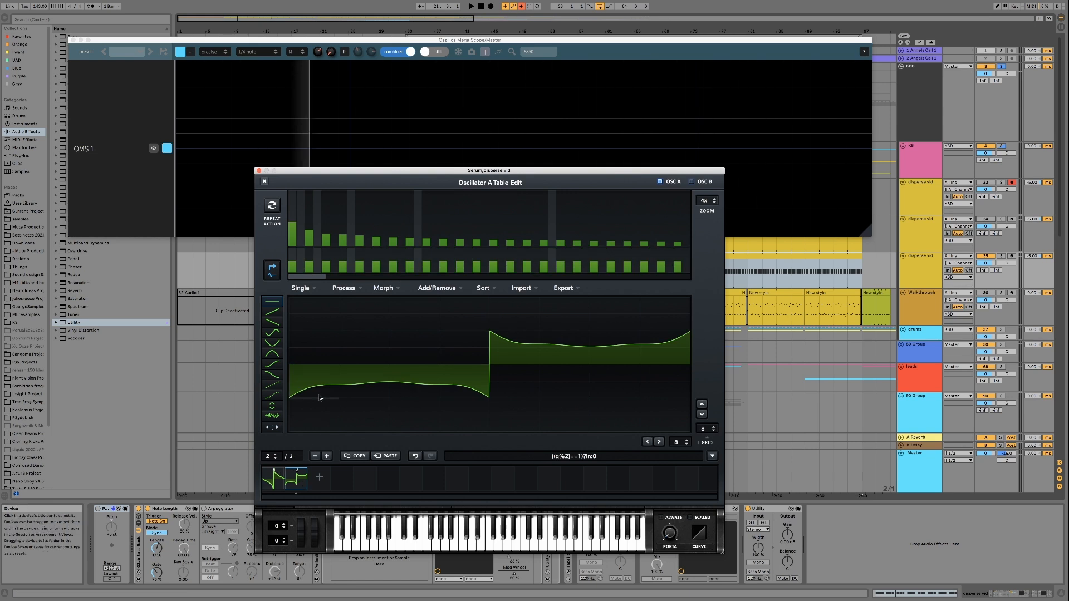
pyautogui.click(388, 288)
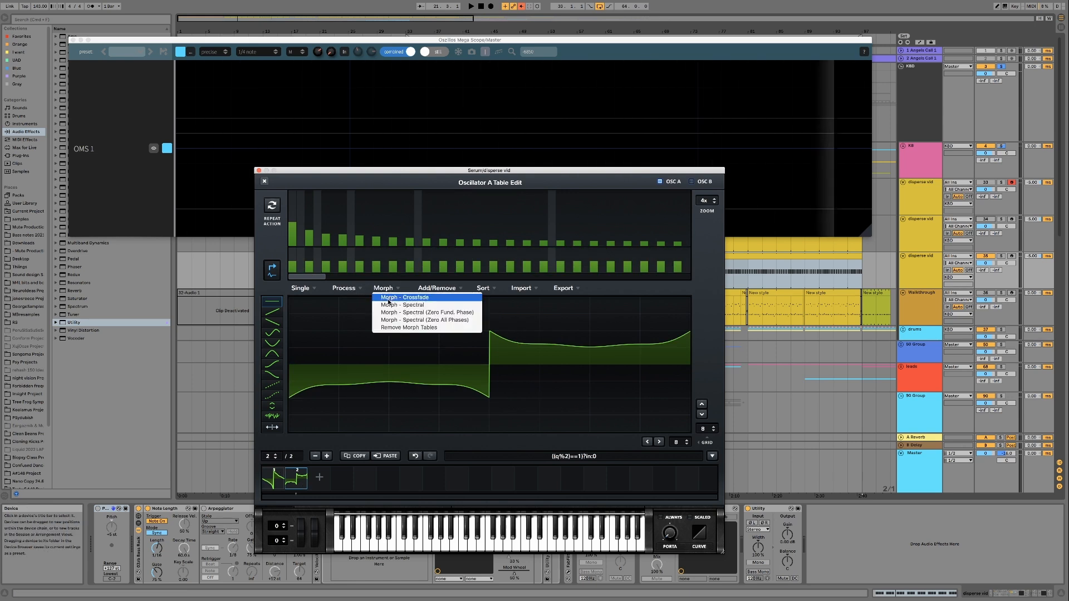
pyautogui.click(390, 299)
pyautogui.click(265, 182)
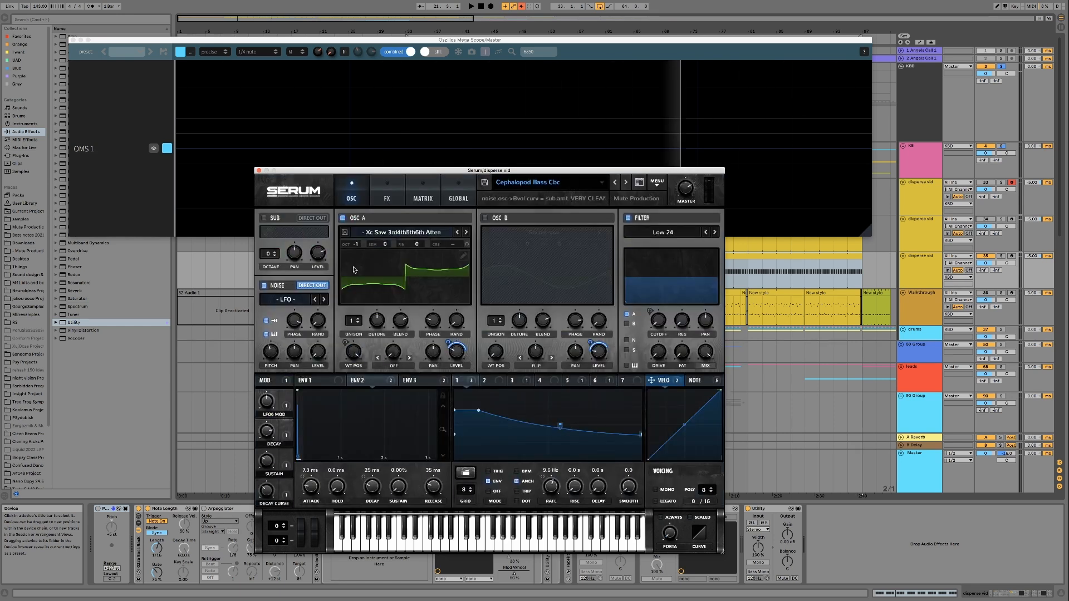
# - Sweep oscillator A's wavetable position through the morph and return it to the saw frame
pyautogui.rightClick(365, 344)
pyautogui.click(372, 373)
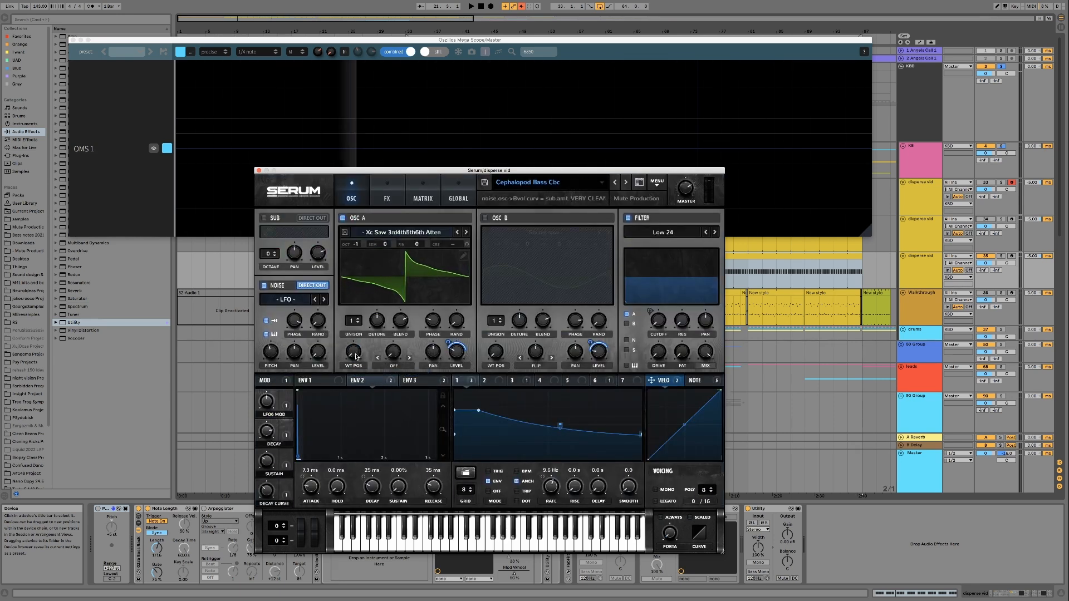
pyautogui.moveTo(361, 331); pyautogui.dragTo(361, 269)
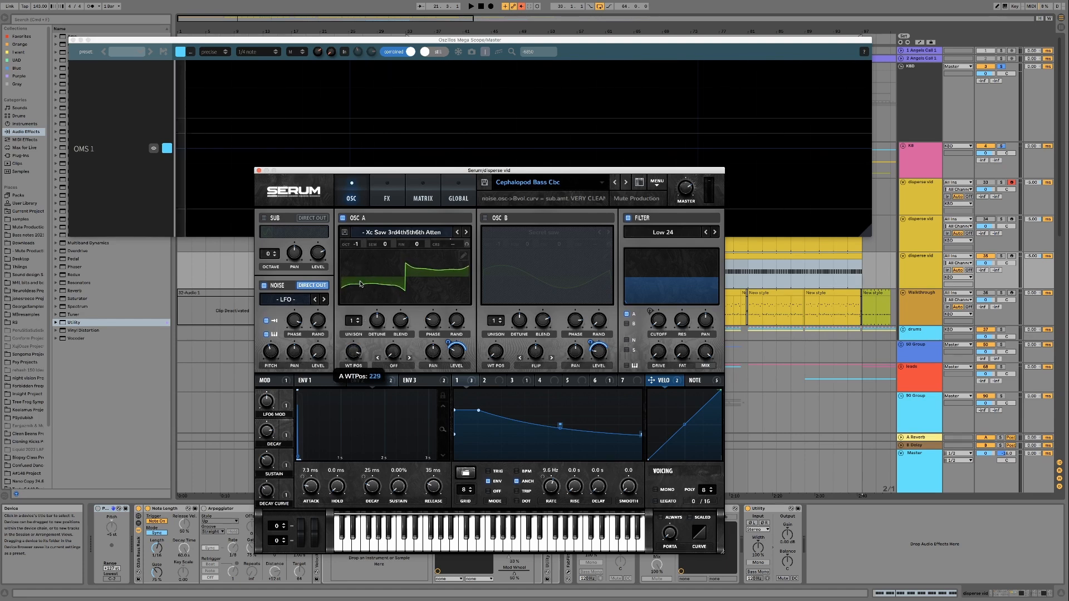
# - Assign LFO 2 to oscillator A's wavetable position and shape it as a straight ramp rising from minimum to maximum
pyautogui.click(482, 381)
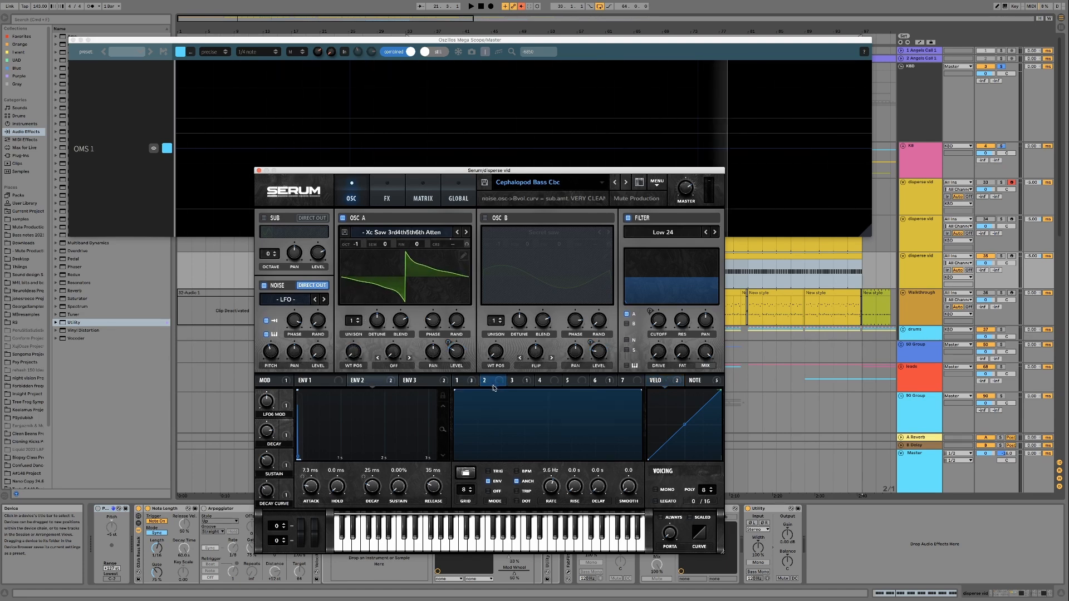
pyautogui.moveTo(494, 388); pyautogui.dragTo(365, 360)
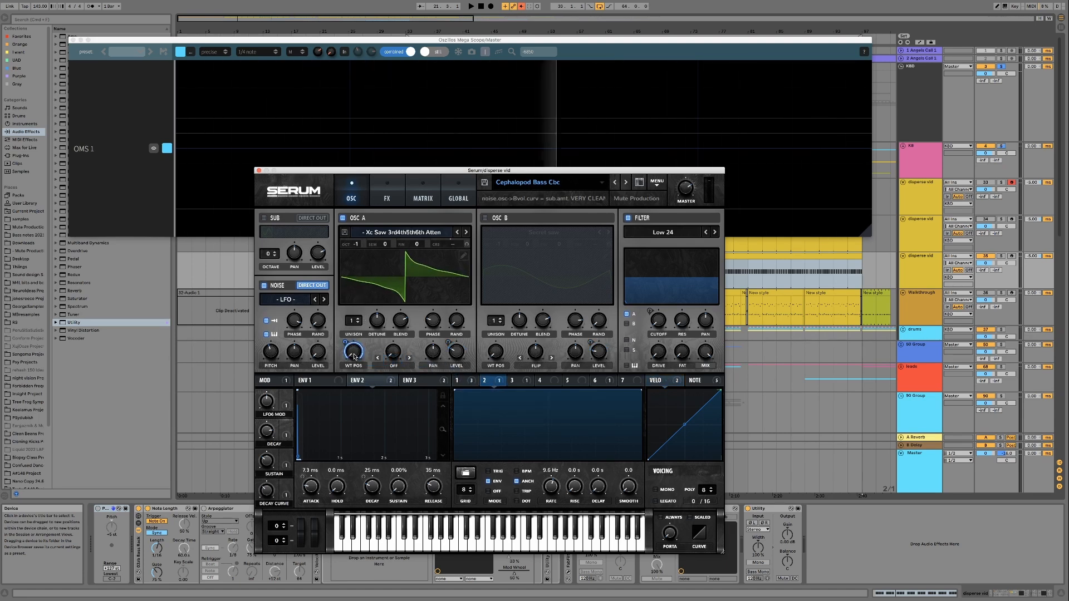
pyautogui.moveTo(456, 397); pyautogui.dragTo(454, 460)
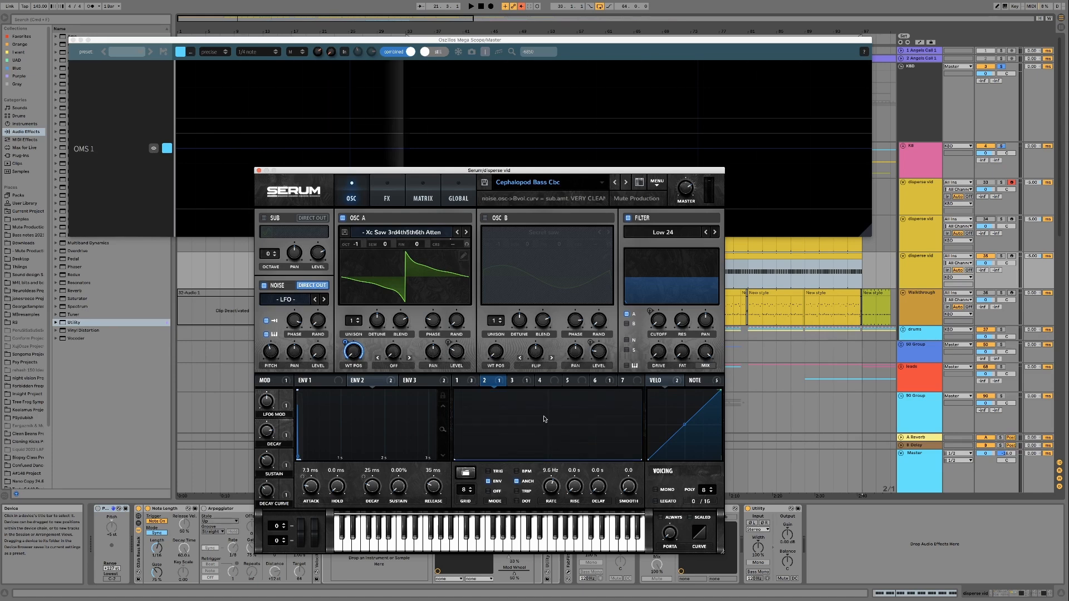
pyautogui.doubleClick(544, 418)
pyautogui.moveTo(544, 419); pyautogui.dragTo(693, 316)
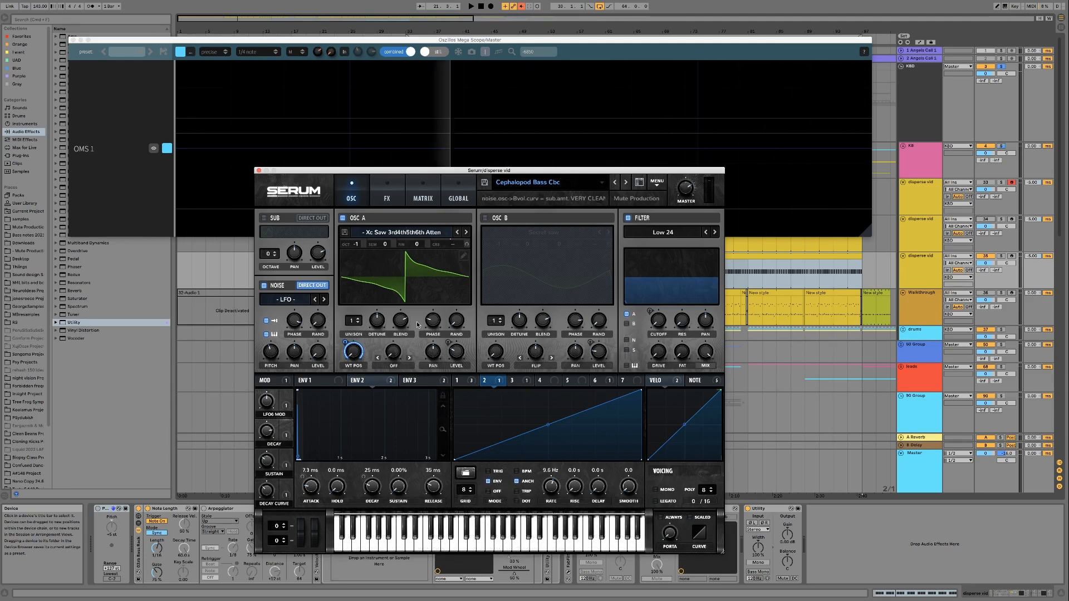
# - Move the synth window clear of the waveform, start playback and raise LFO 2's end point to the maximum
pyautogui.moveTo(603, 170); pyautogui.dragTo(600, 181)
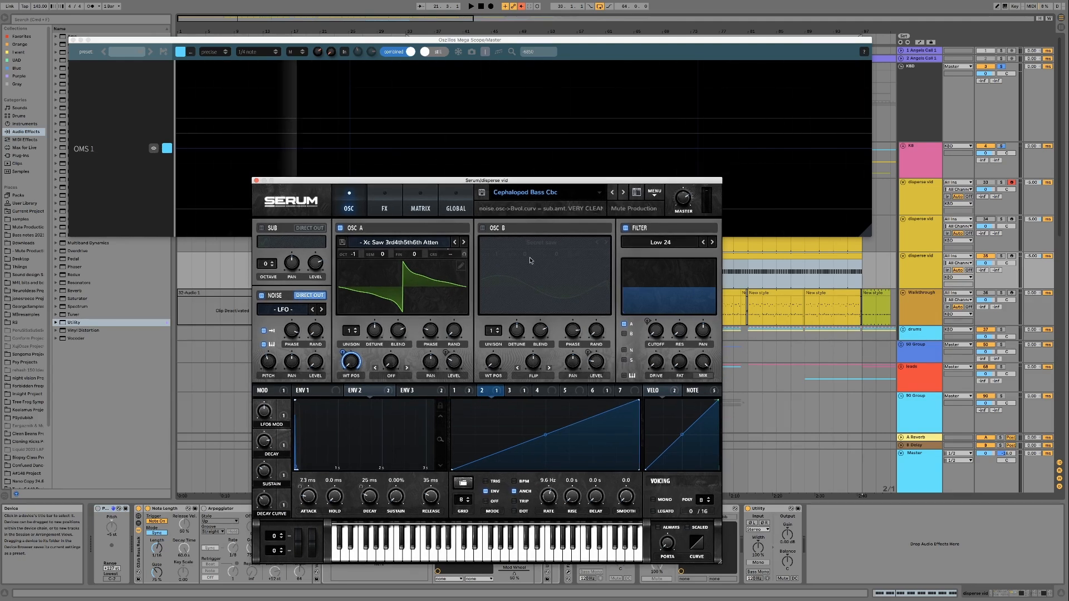
pyautogui.press('space')
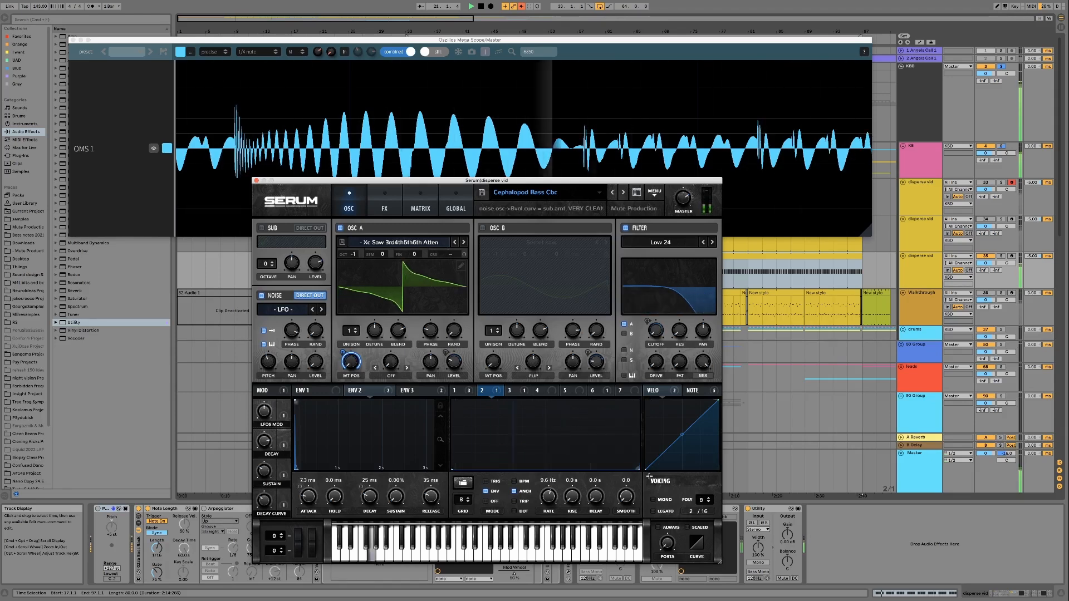
pyautogui.moveTo(649, 477); pyautogui.dragTo(641, 396)
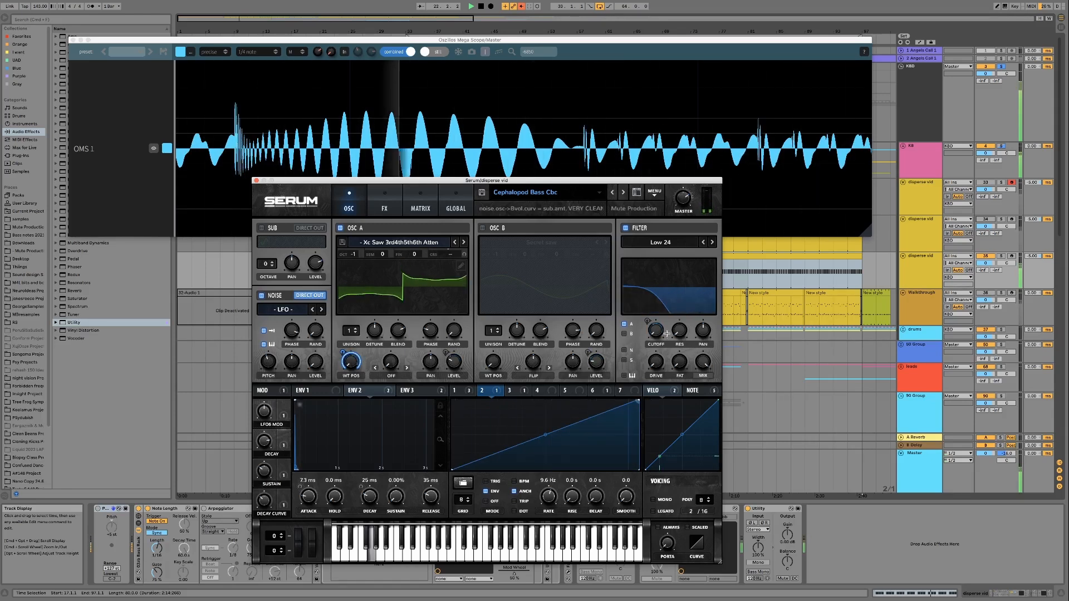
# - Replay the bass and check on the oscilloscope how LFO 2's straight ramp fades the saw into the square
pyautogui.press('space')
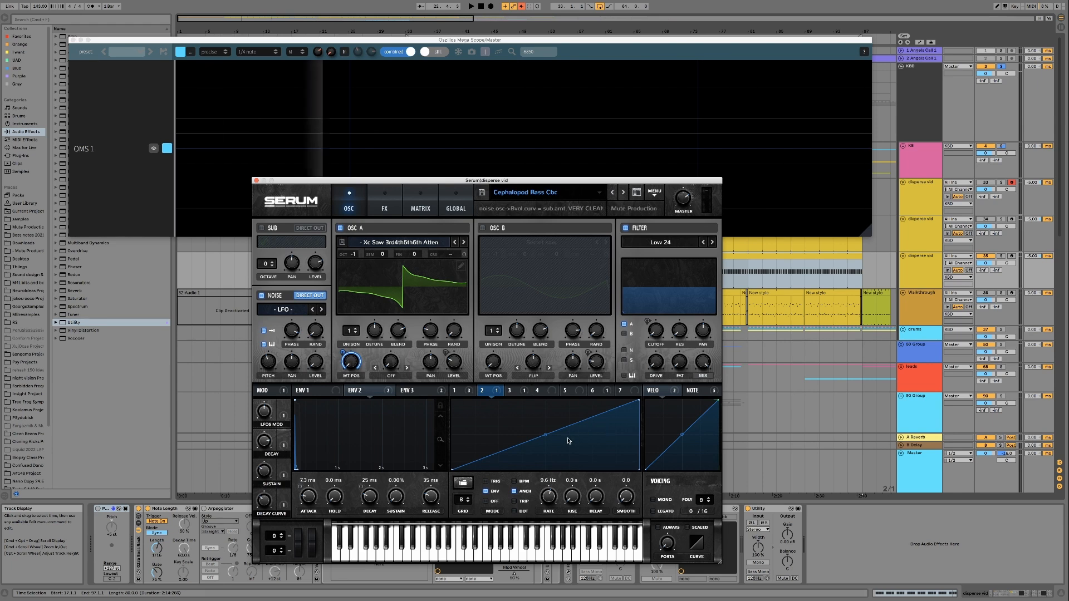
pyautogui.press('space')
pyautogui.moveTo(545, 437)
pyautogui.mouseDown()
pyautogui.moveTo(541, 396)
pyautogui.moveTo(544, 448)
pyautogui.moveTo(544, 437)
pyautogui.mouseUp()
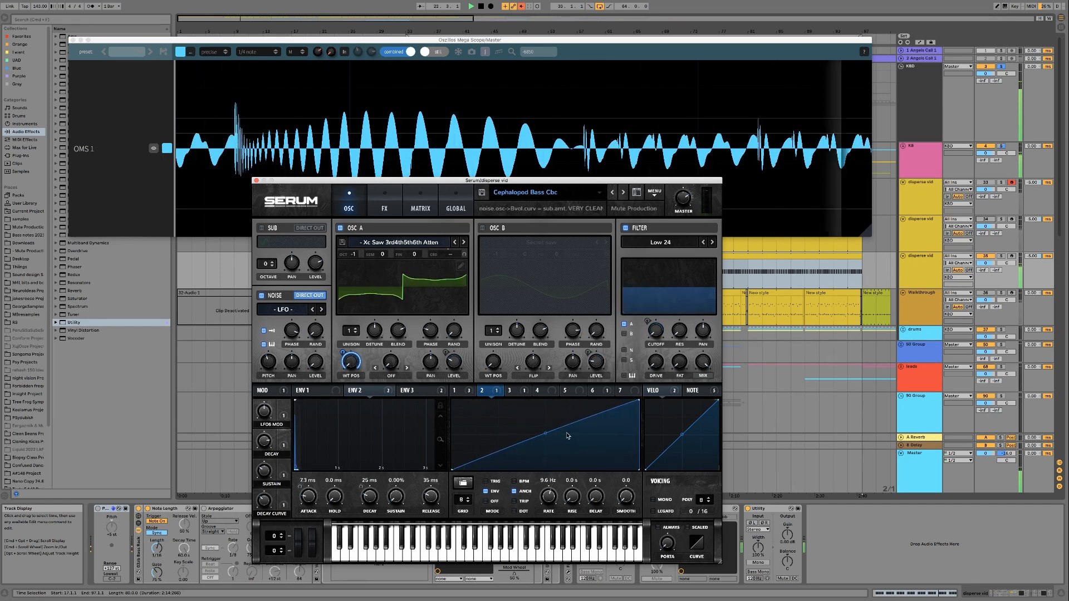
pyautogui.press('space')
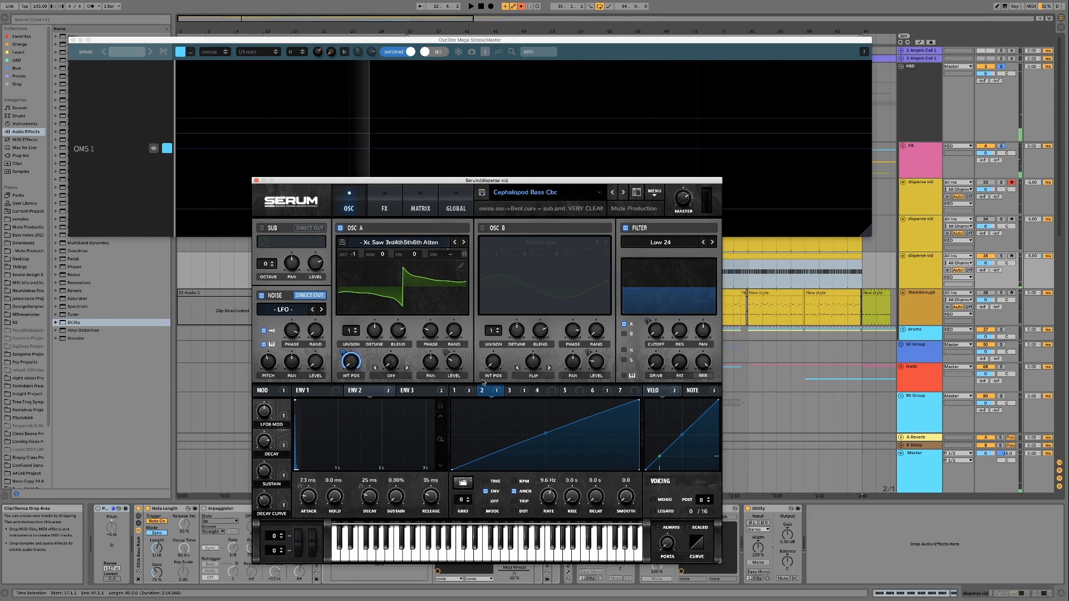
# - Try playing the bass with the Arpeggiator enabled and LFO 1's rate at 6.7 Hz, and undo the changes
pyautogui.click(201, 509)
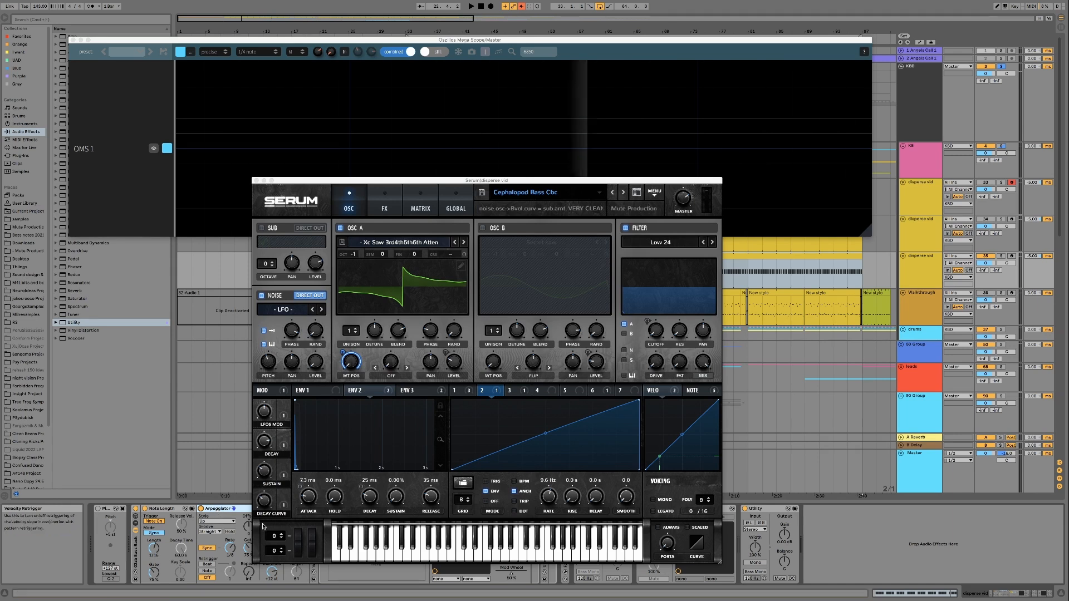
pyautogui.click(454, 390)
pyautogui.press('space')
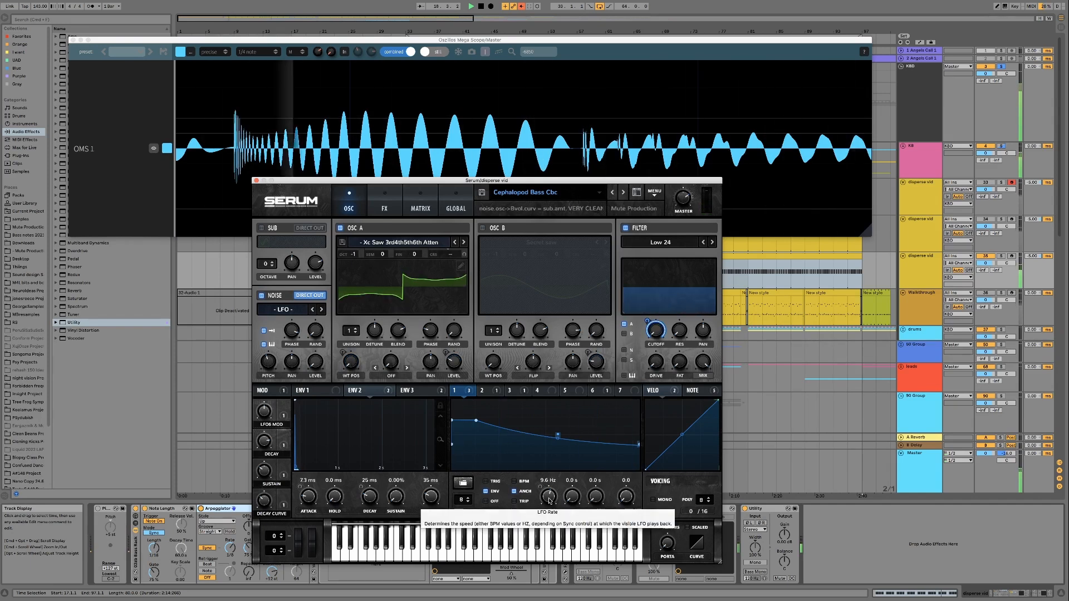
pyautogui.moveTo(549, 501); pyautogui.dragTo(548, 505)
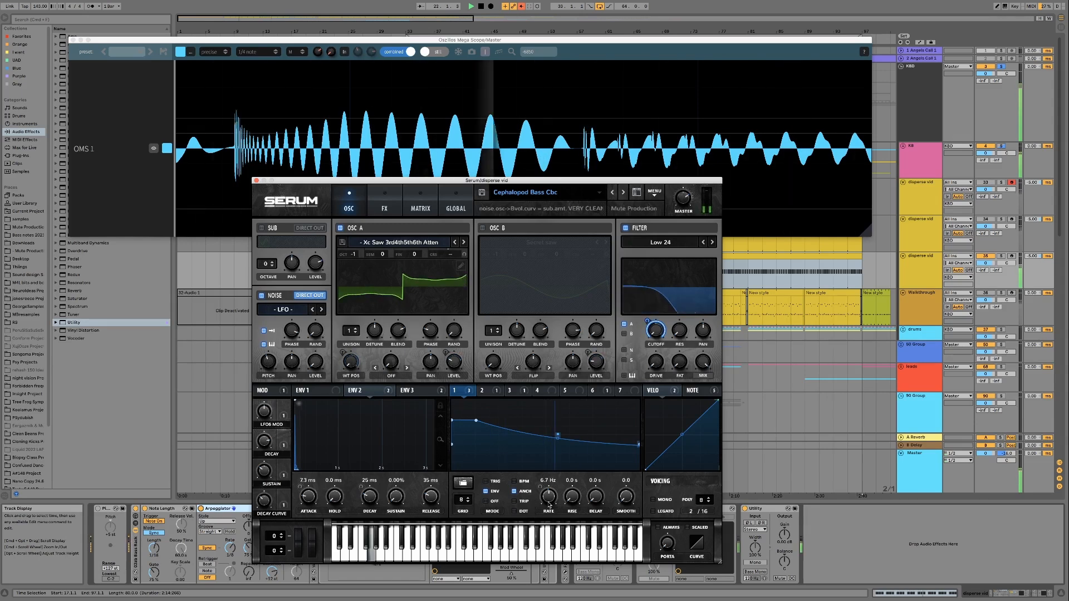
pyautogui.press('space')
pyautogui.press('super+z')
pyautogui.press('super+z')
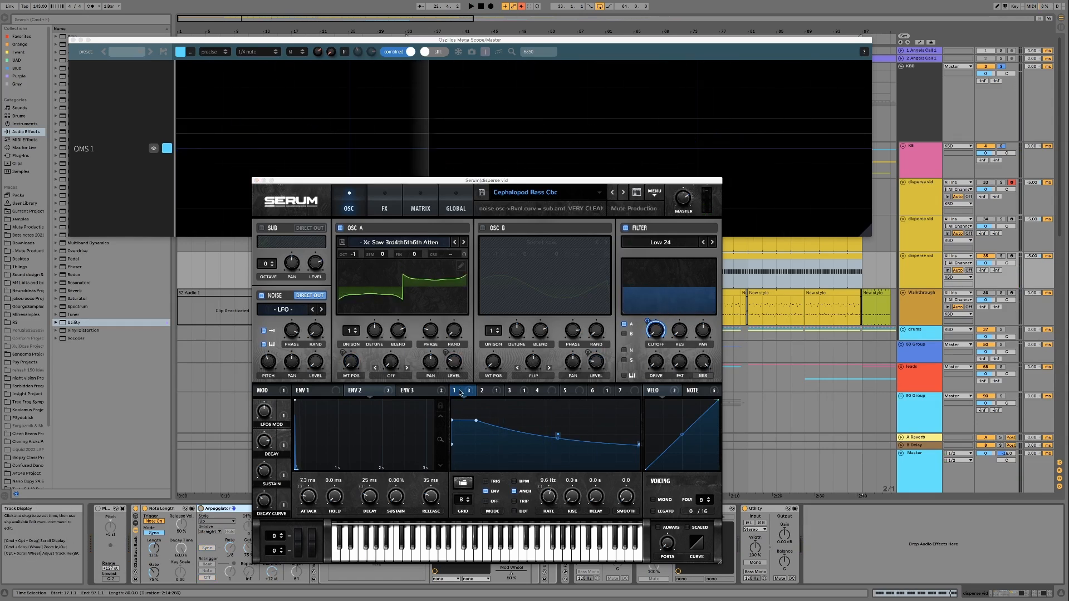
pyautogui.press('space')
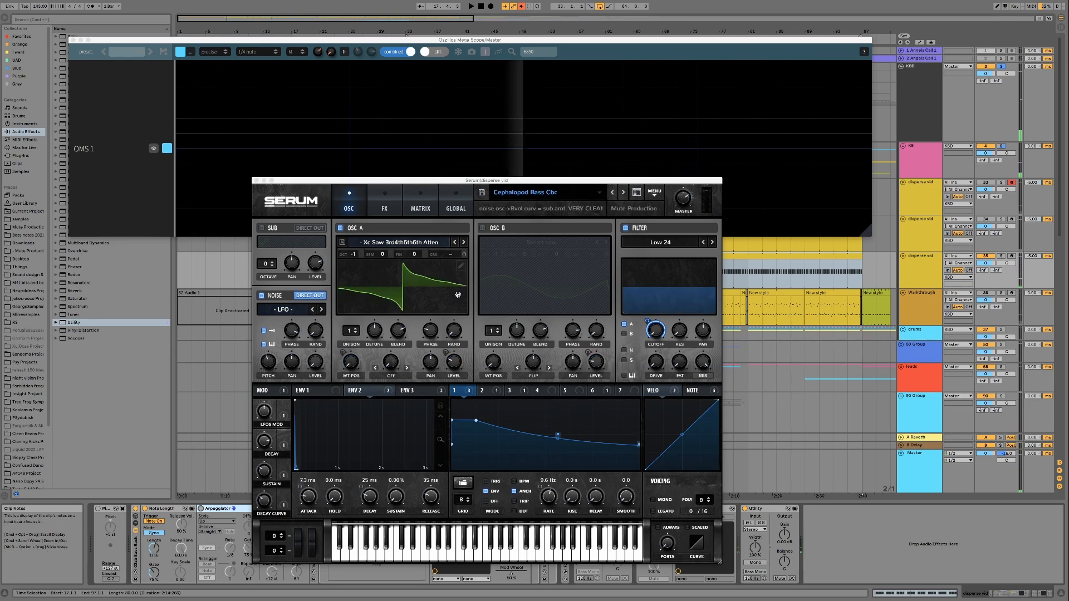
# - Remove the second frame from oscillator A's wavetable and copy oscillator A to oscillator B without its modulations
pyautogui.click(461, 267)
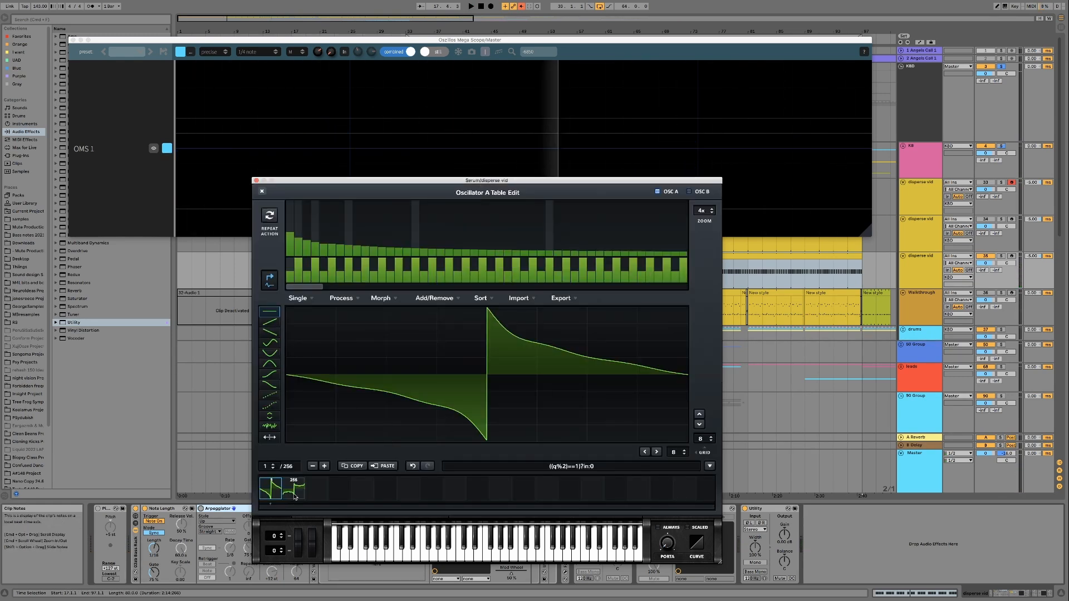
pyautogui.click(313, 466)
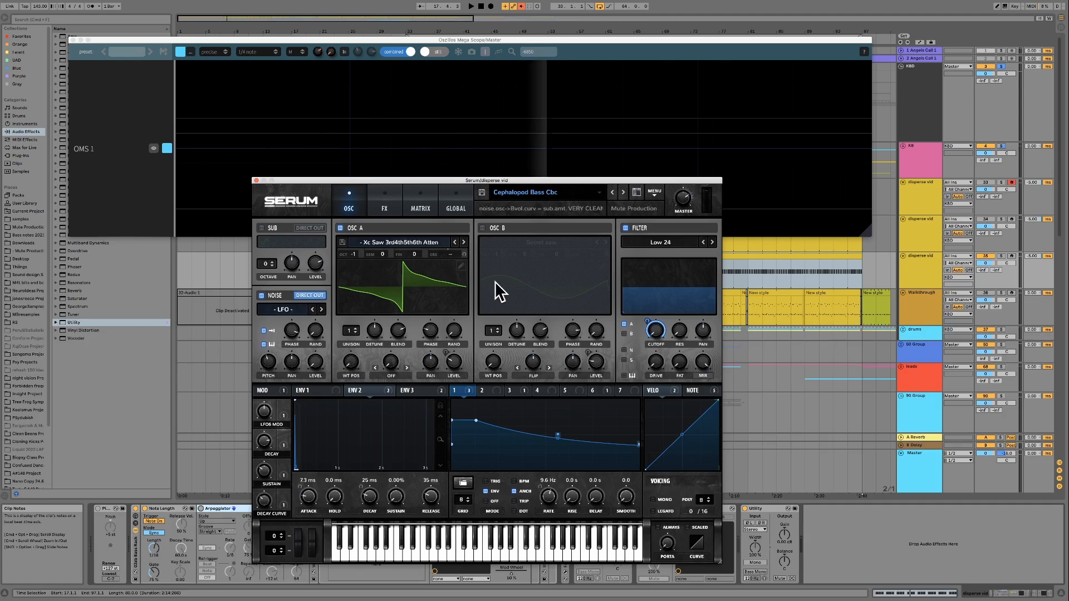
pyautogui.click(654, 193)
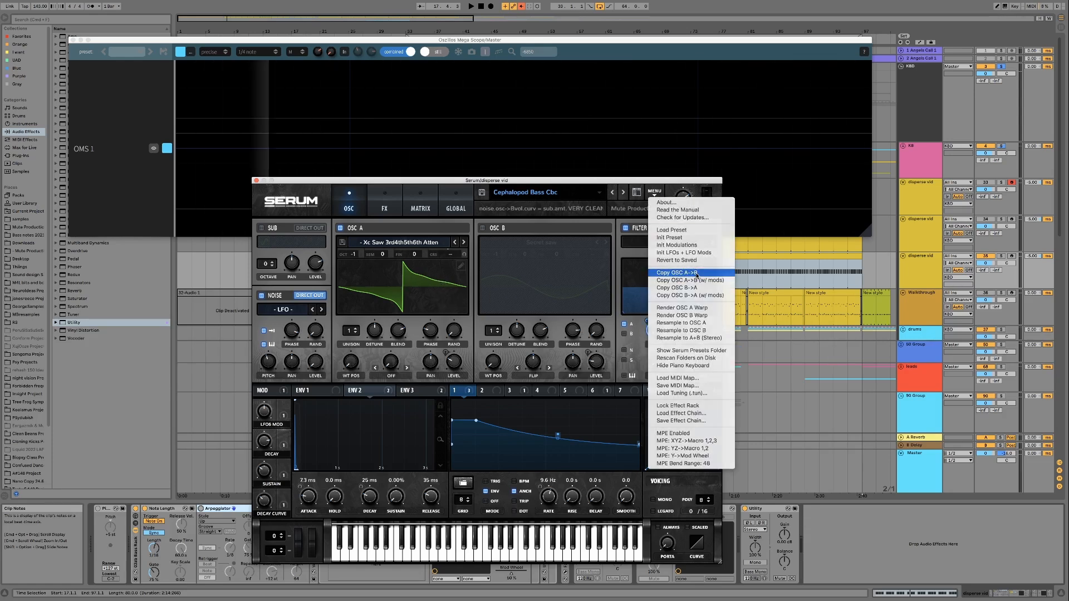
pyautogui.click(695, 274)
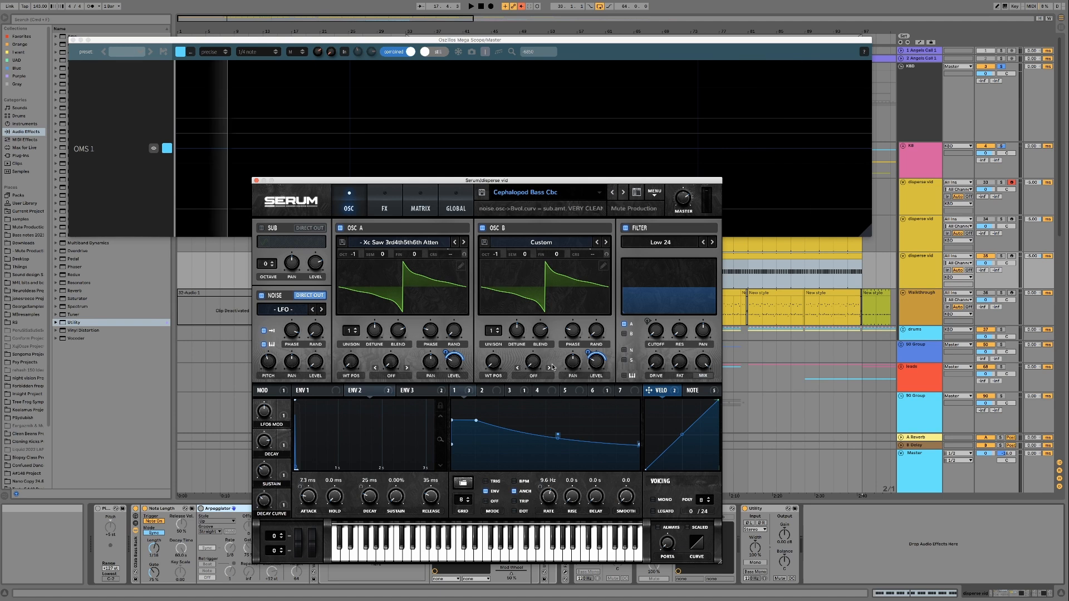
# - Remove the velocity modulator from the level of both oscillator A and oscillator B
pyautogui.rightClick(463, 366)
pyautogui.click(493, 375)
pyautogui.rightClick(598, 365)
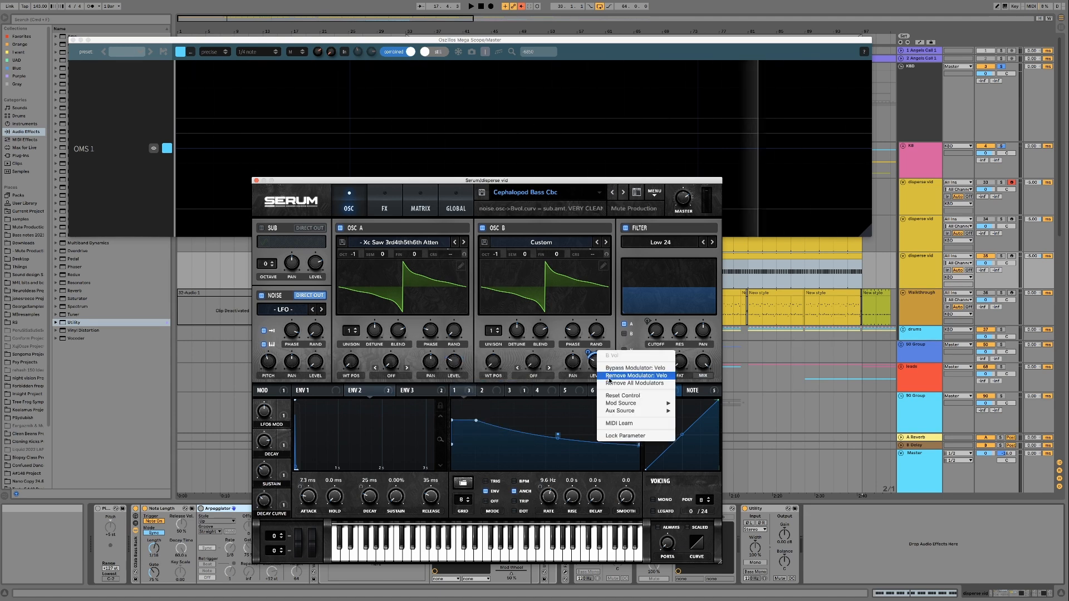
pyautogui.click(629, 373)
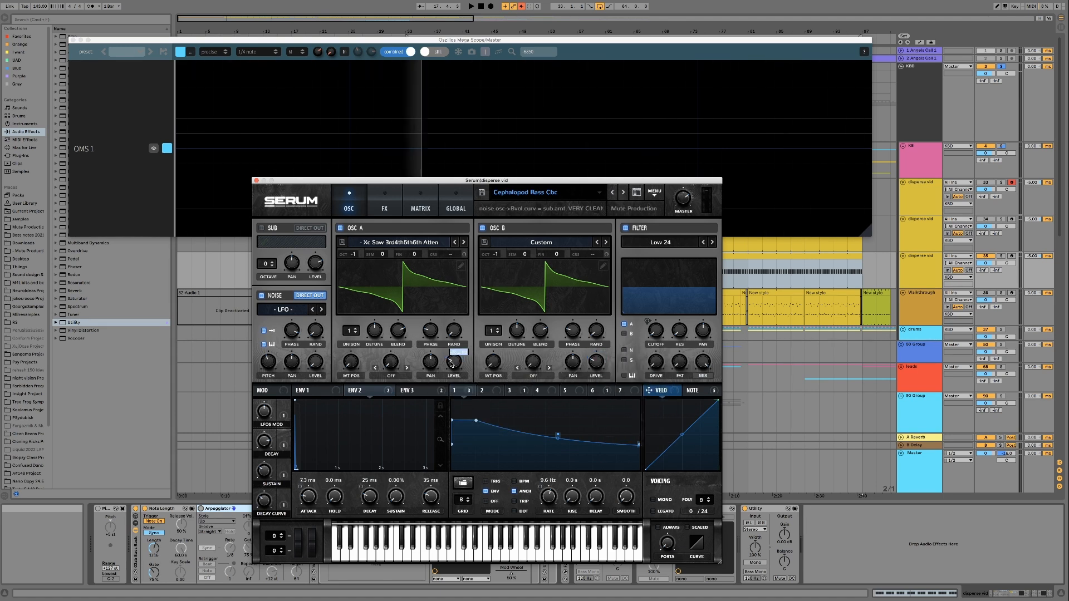
# - Set the levels of oscillator A and oscillator B to 50 each
pyautogui.write('50')
pyautogui.press('Return')
pyautogui.doubleClick(597, 362)
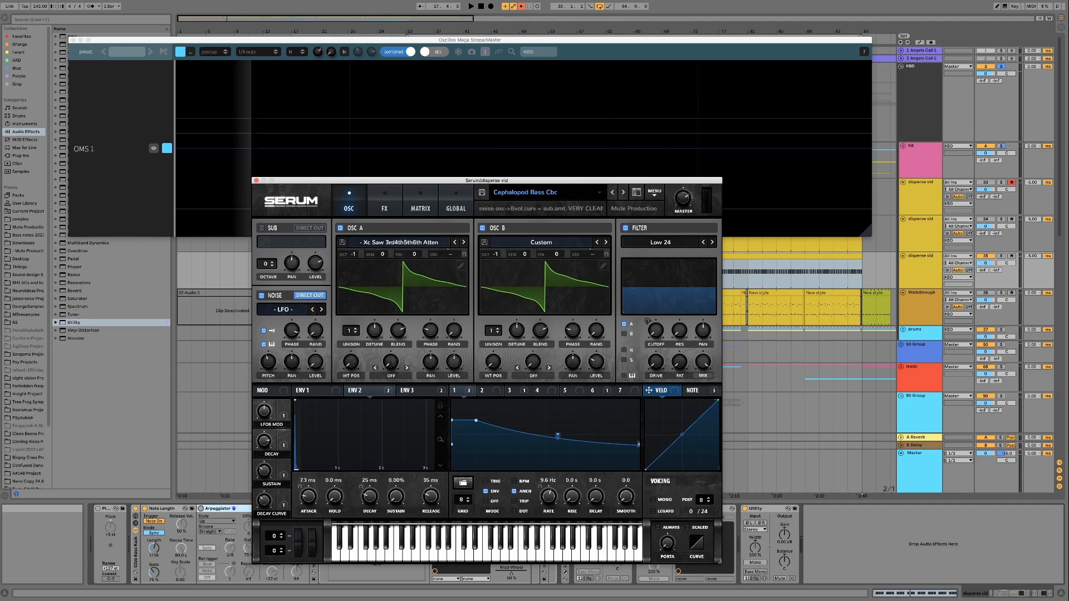
pyautogui.write('50')
# - Create a Velo->Amp assignment in the modulation matrix and return to the oscillator page
pyautogui.click(407, 208)
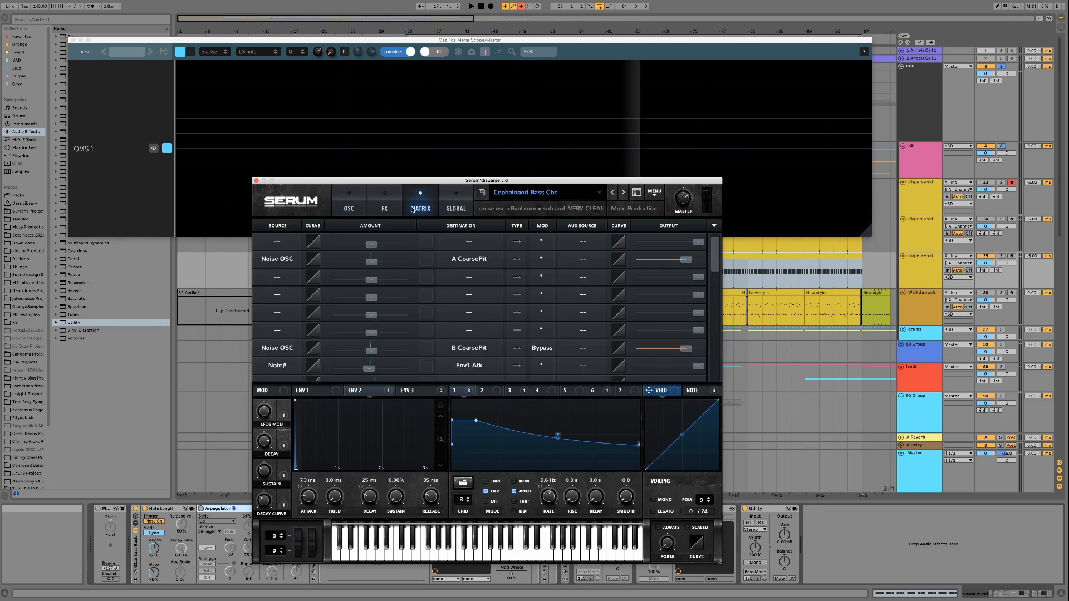
pyautogui.click(714, 226)
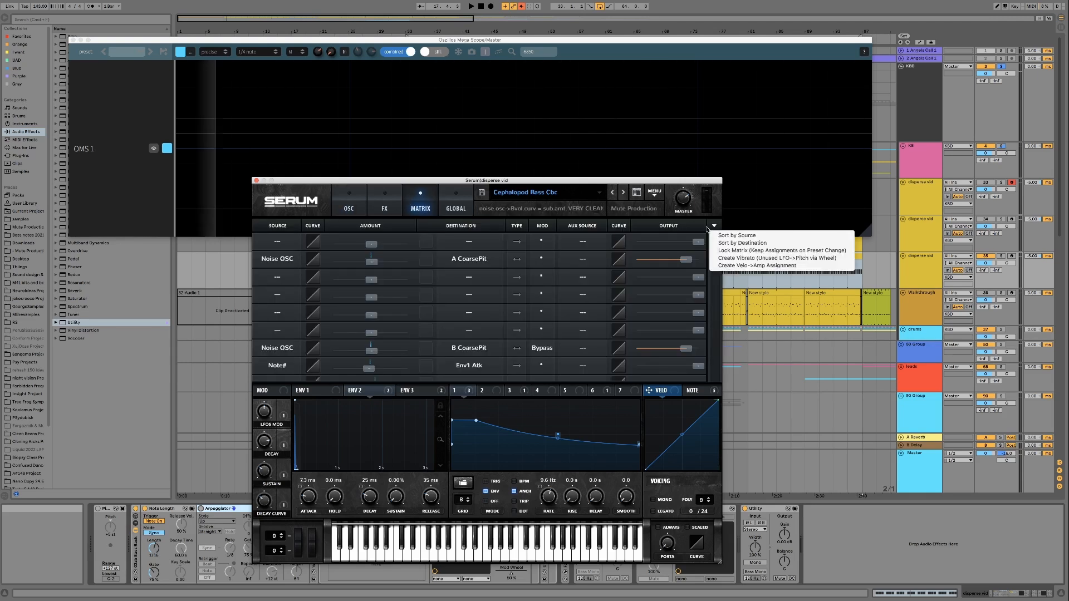
pyautogui.click(756, 266)
pyautogui.click(355, 204)
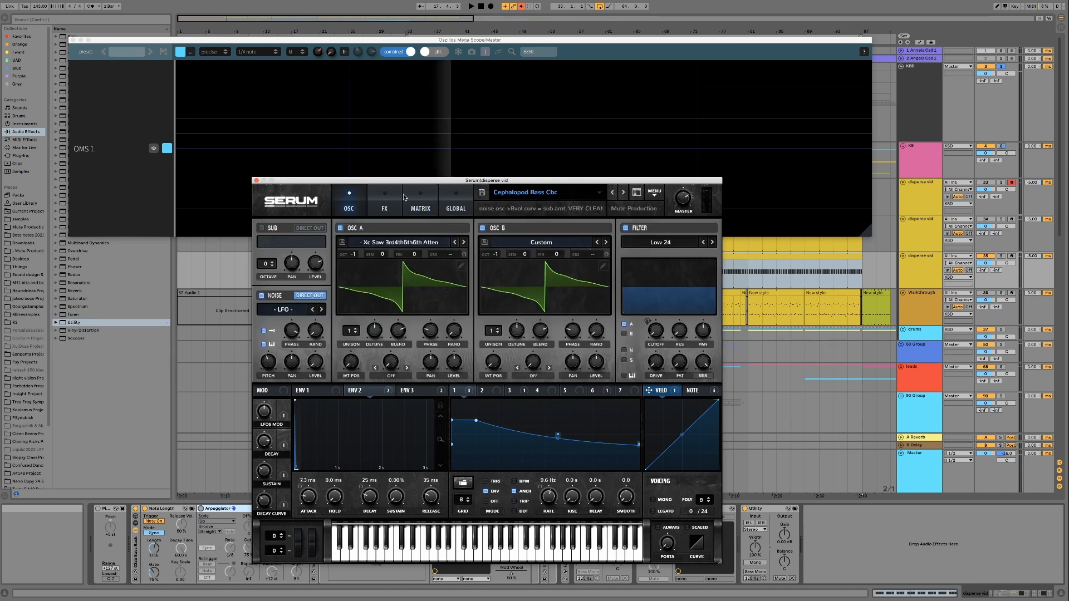
# - Play oscillator A alone with oscillator B switched off, check the waveform, and change to the Session View
pyautogui.moveTo(362, 181); pyautogui.dragTo(266, 176)
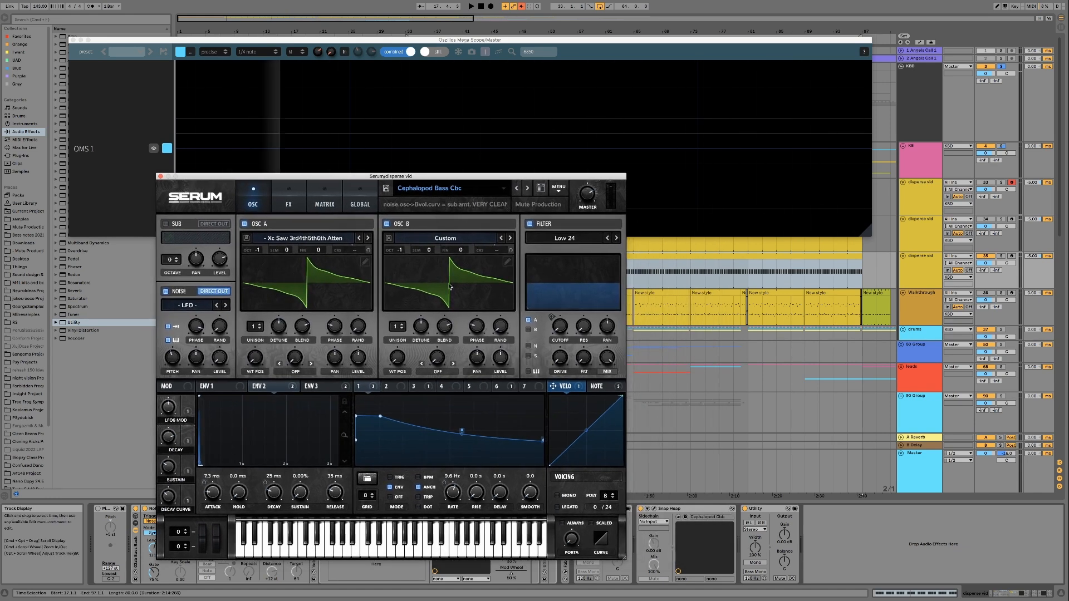
pyautogui.click(387, 225)
pyautogui.press('space')
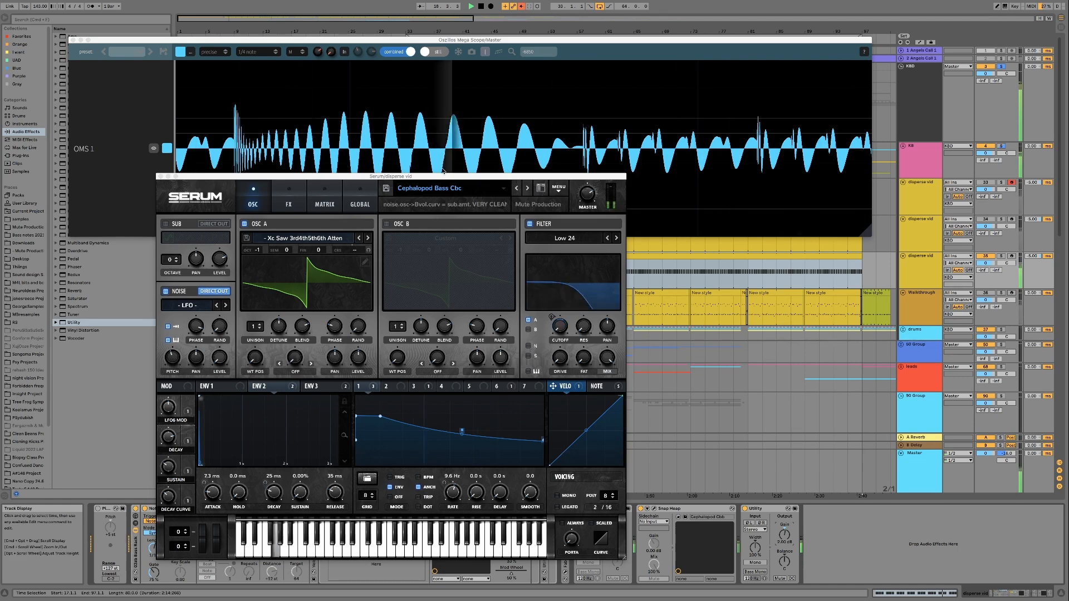
pyautogui.moveTo(439, 179); pyautogui.dragTo(484, 178)
pyautogui.press('Tab')
pyautogui.press('space')
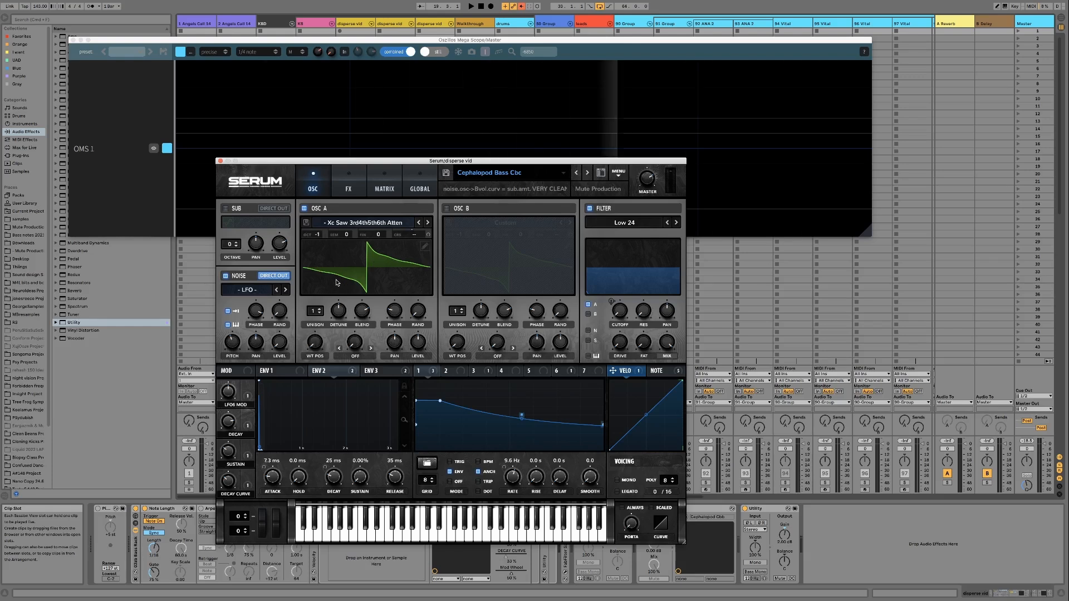
# - Switch oscillator B back on and apply the Proc:Squarify alt. formula to its wavetable
pyautogui.click(445, 208)
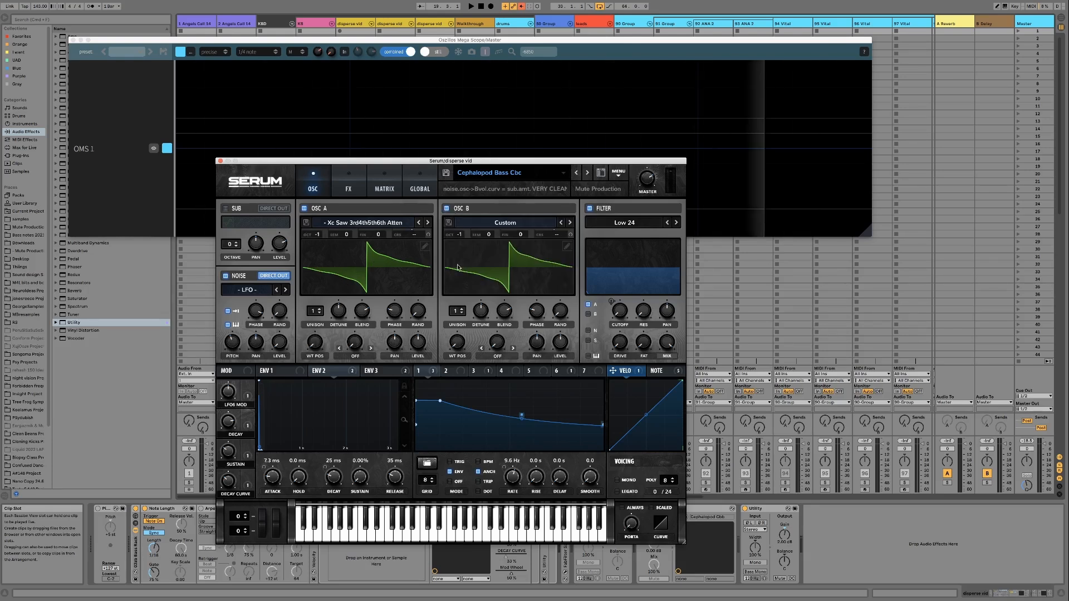
pyautogui.click(566, 246)
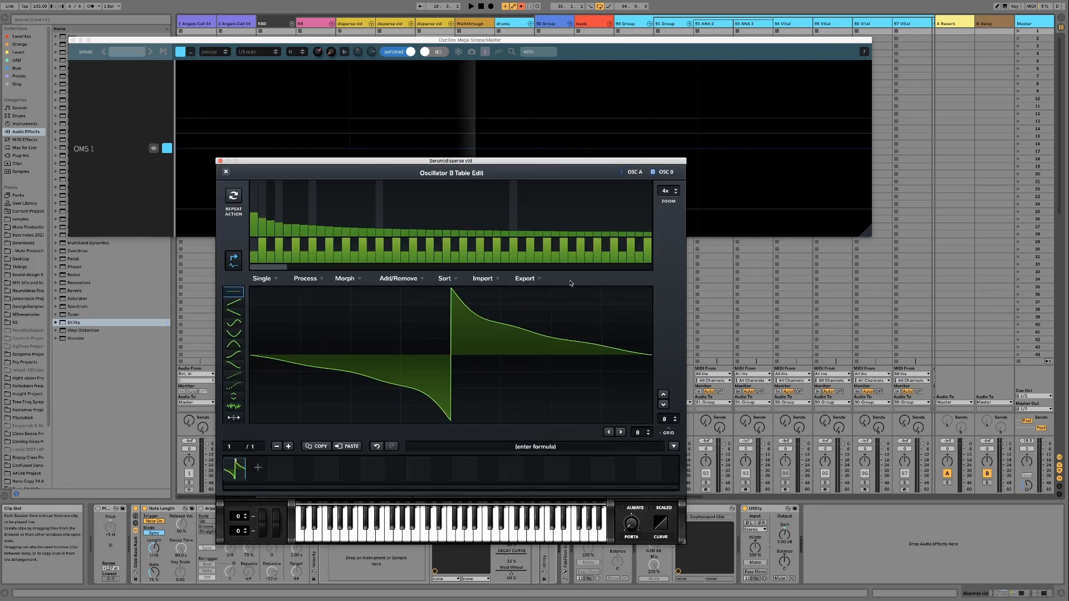
pyautogui.click(673, 446)
pyautogui.moveTo(688, 462)
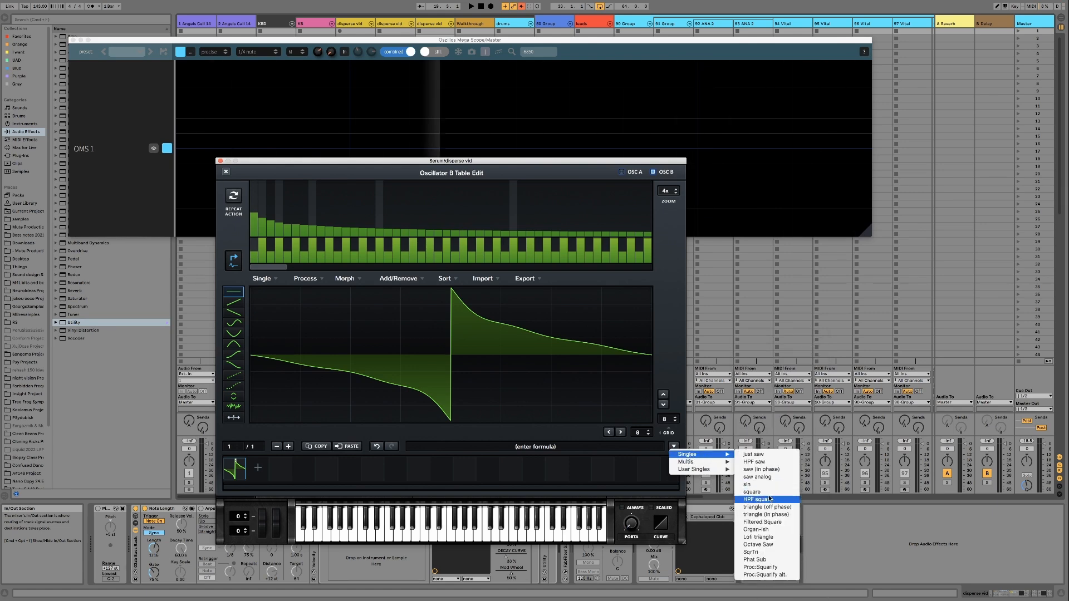
pyautogui.click(765, 574)
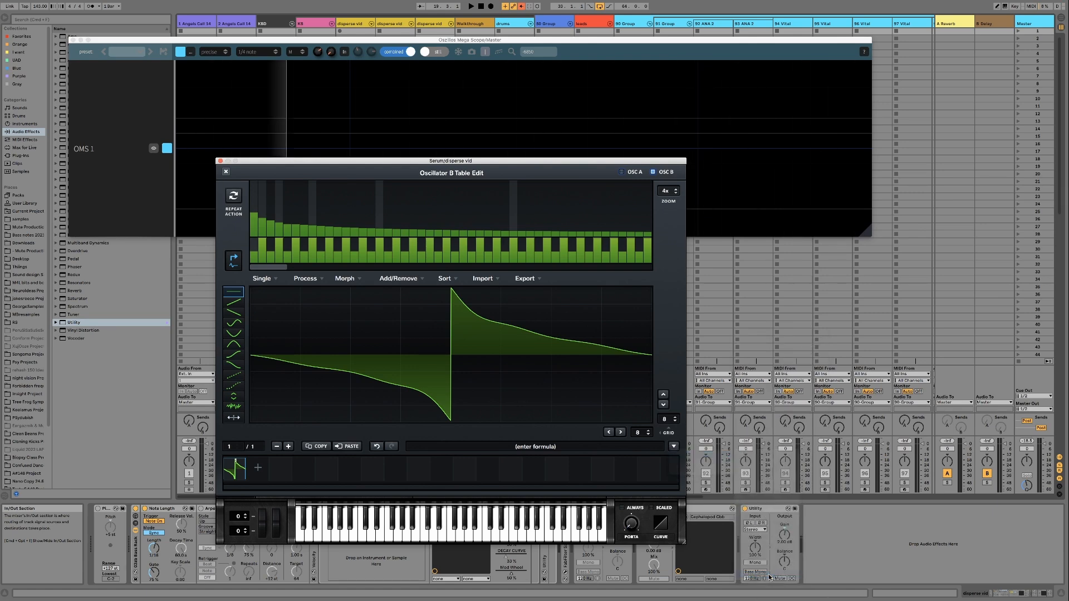
pyautogui.click(227, 172)
# - Apply the Proc:Squarify formula to oscillator A's wavetable and close the wavetable editor
pyautogui.click(428, 242)
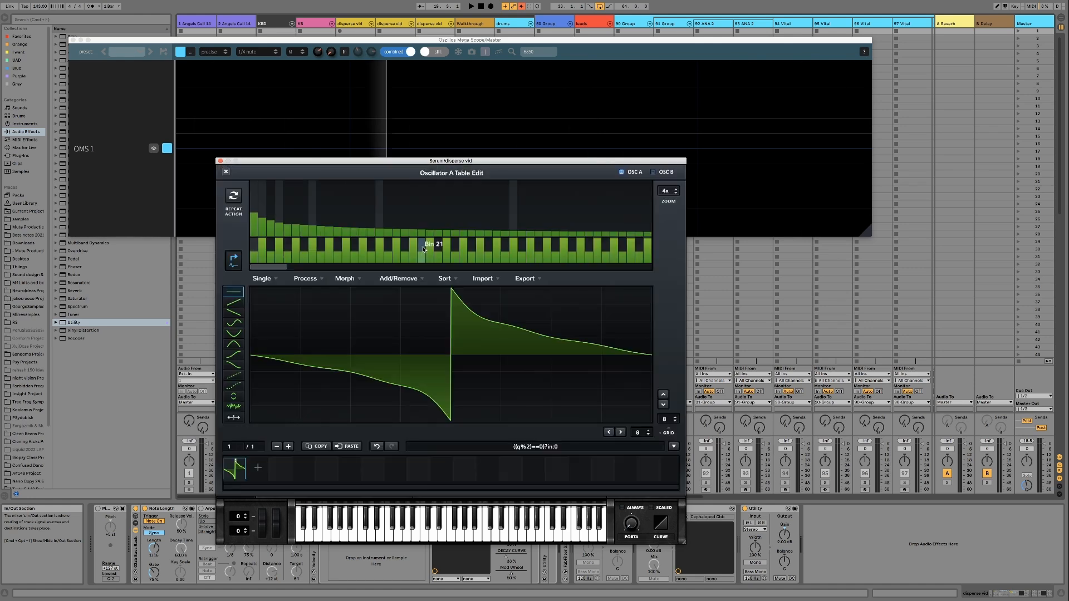
pyautogui.click(676, 448)
pyautogui.moveTo(690, 454)
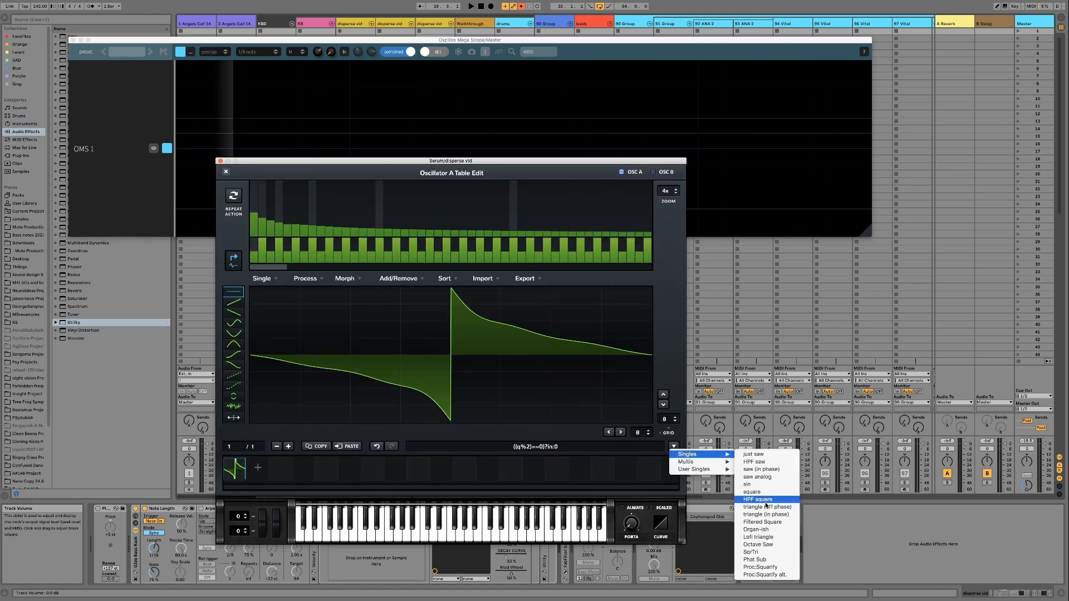
pyautogui.click(758, 568)
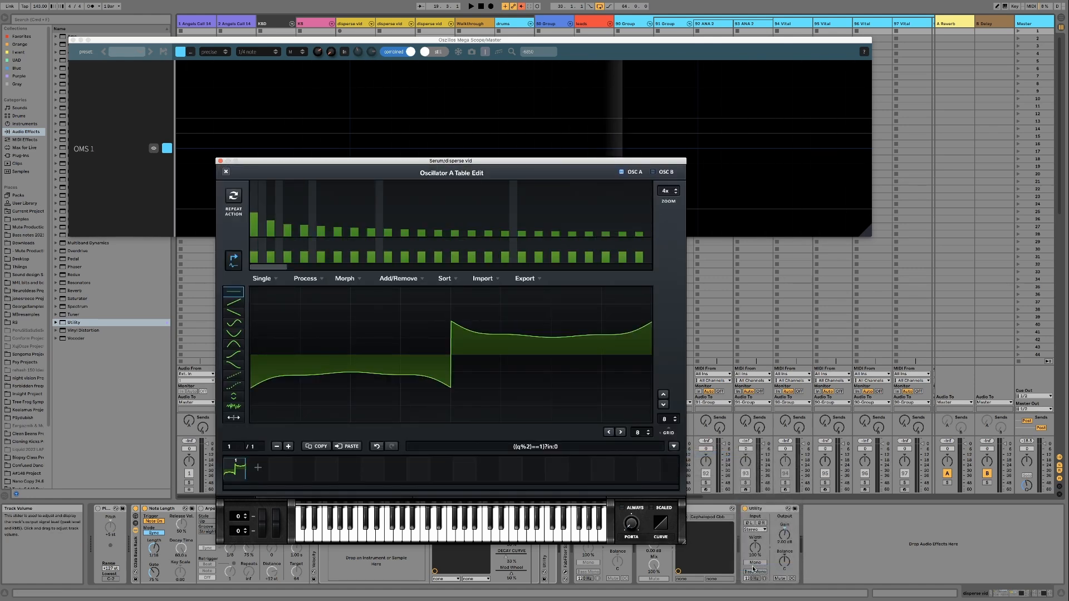
pyautogui.click(226, 173)
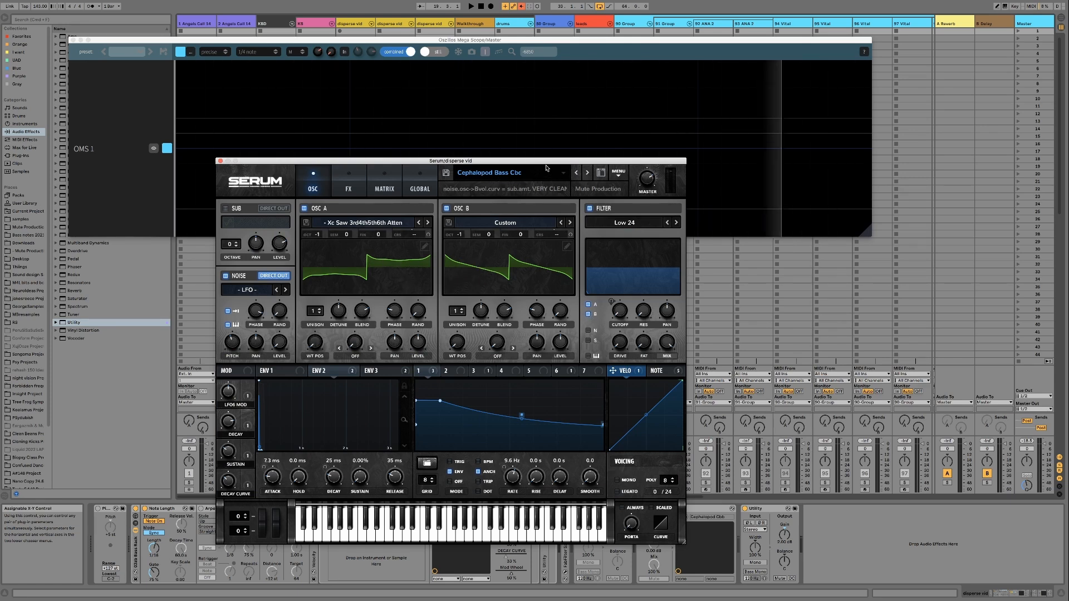
# - Move the synth window lower and play both oscillators together to examine the combined waveform on the oscilloscope
pyautogui.moveTo(546, 169); pyautogui.dragTo(564, 203)
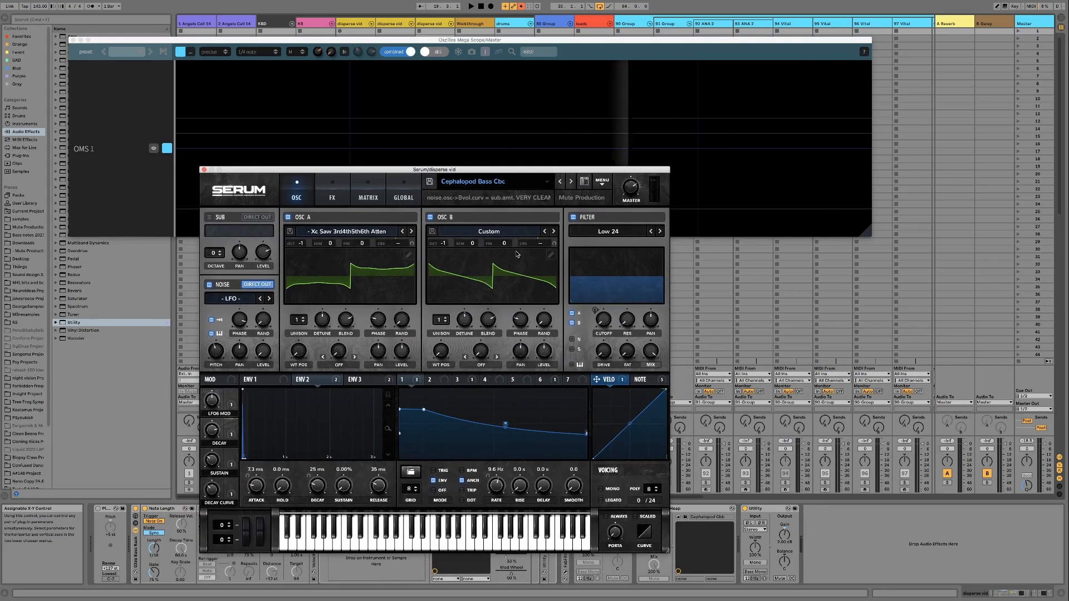
pyautogui.press('space')
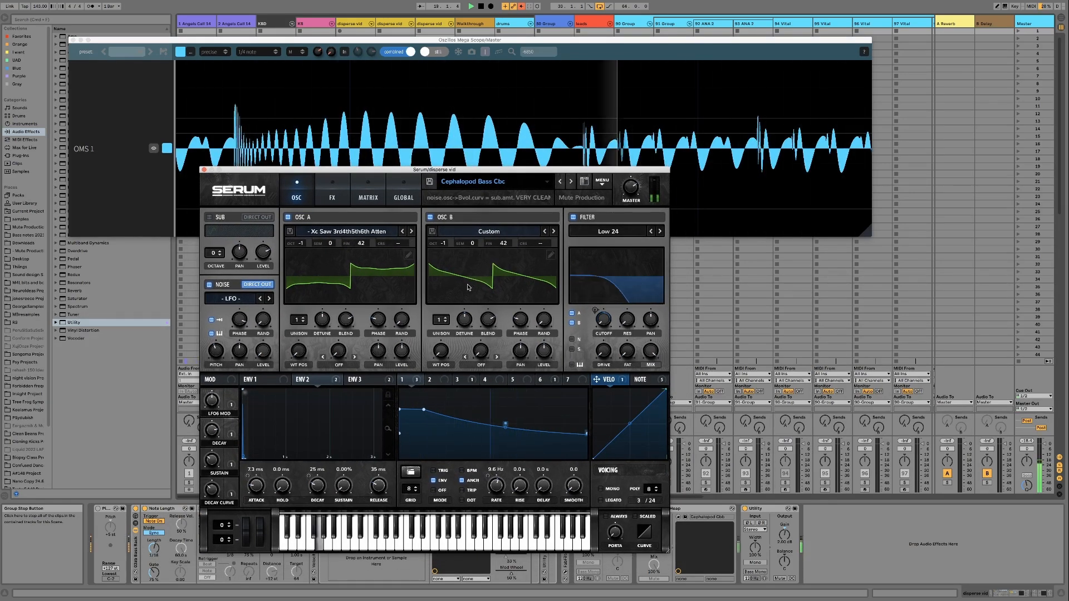
pyautogui.press('space')
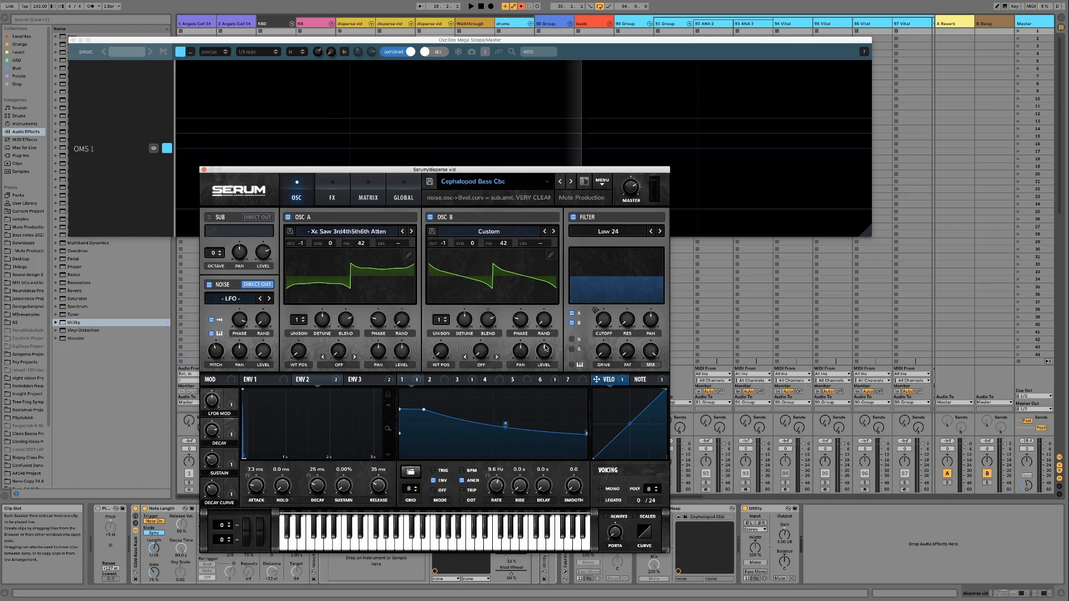
# - Assign LFO 2 to oscillator B's level with an amount of -27, start playback and adjust the modulation amount
pyautogui.click(439, 381)
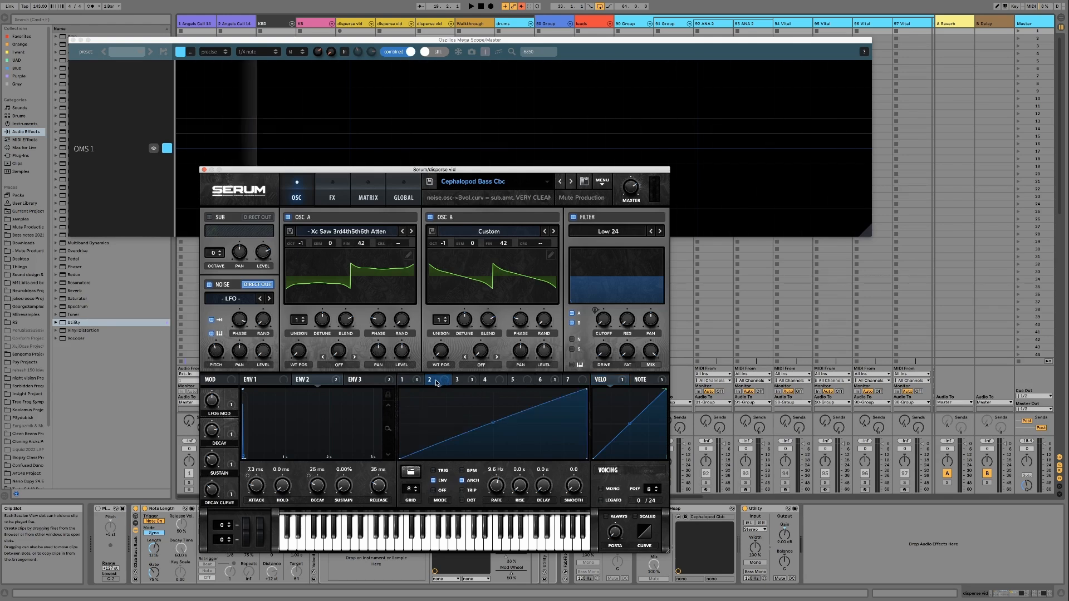
pyautogui.moveTo(462, 363); pyautogui.dragTo(530, 362)
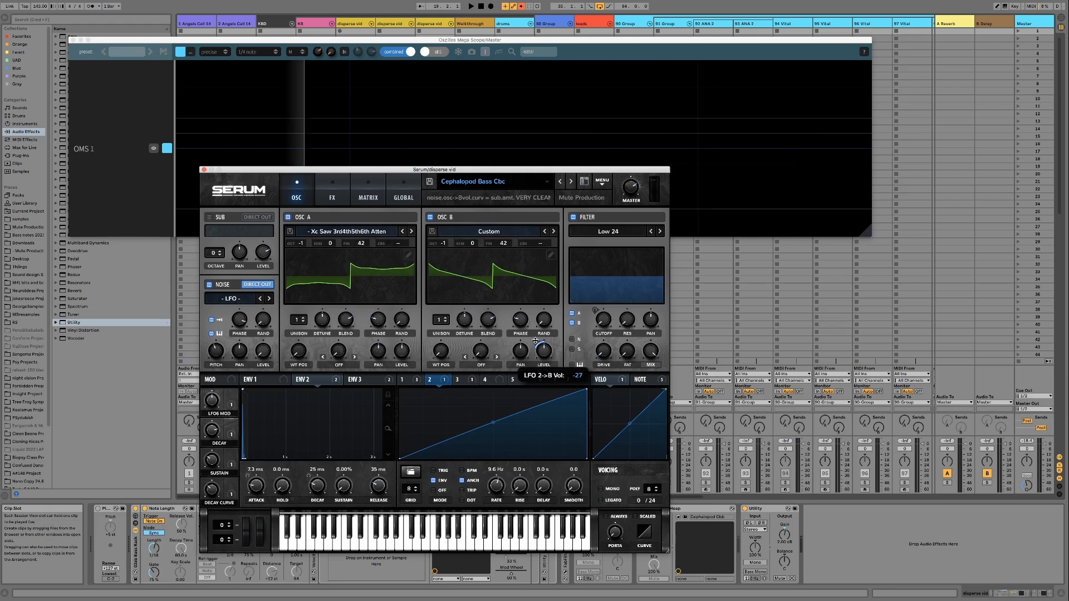
pyautogui.press('space')
pyautogui.moveTo(536, 342)
pyautogui.mouseDown()
pyautogui.moveTo(536, 323)
pyautogui.moveTo(532, 340)
pyautogui.mouseUp()
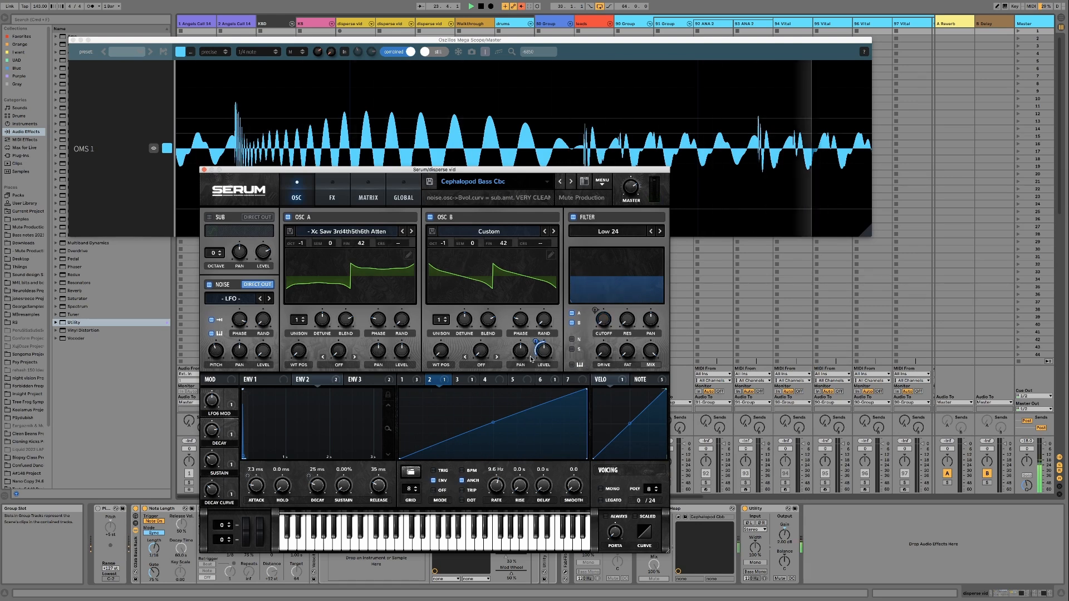
# - Assign LFO 2 to oscillator A's level as well, and fine-tune the modulation amount while playing the bass
pyautogui.press('space')
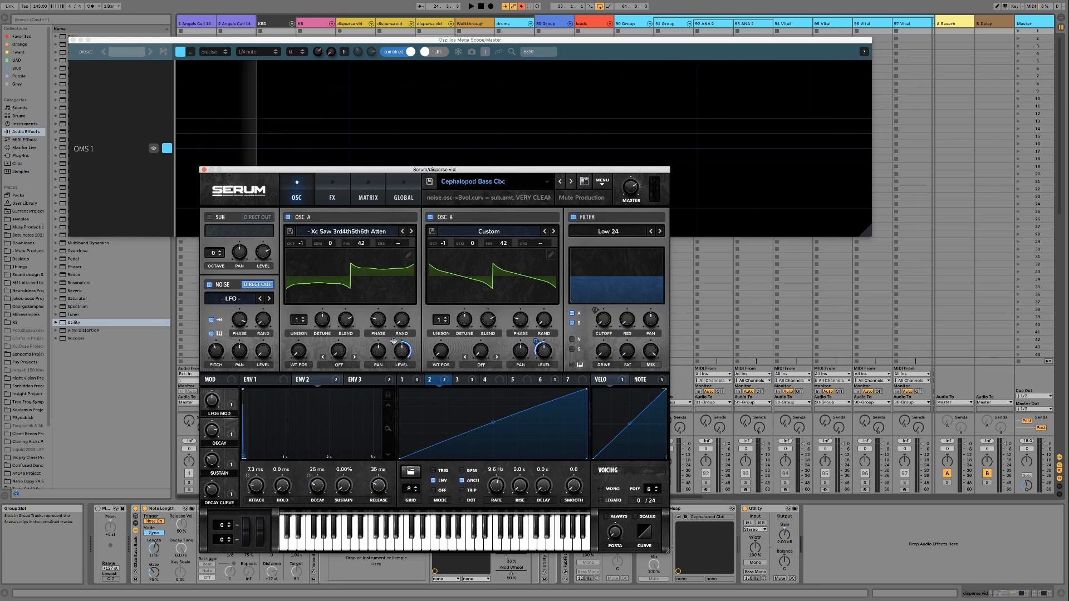
pyautogui.moveTo(388, 361)
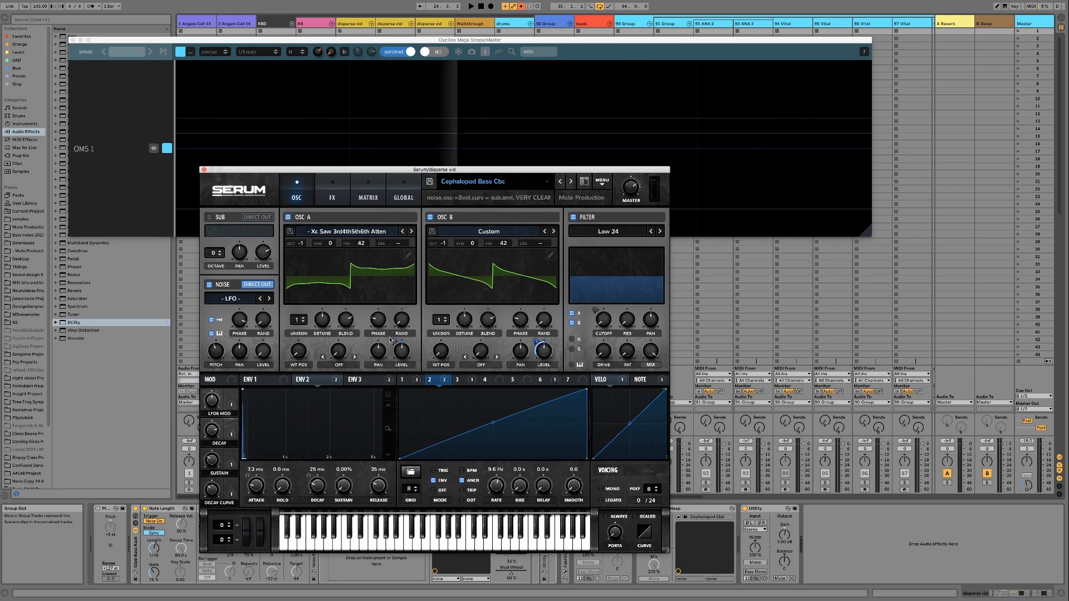
pyautogui.press('space')
pyautogui.moveTo(393, 341); pyautogui.dragTo(393, 335)
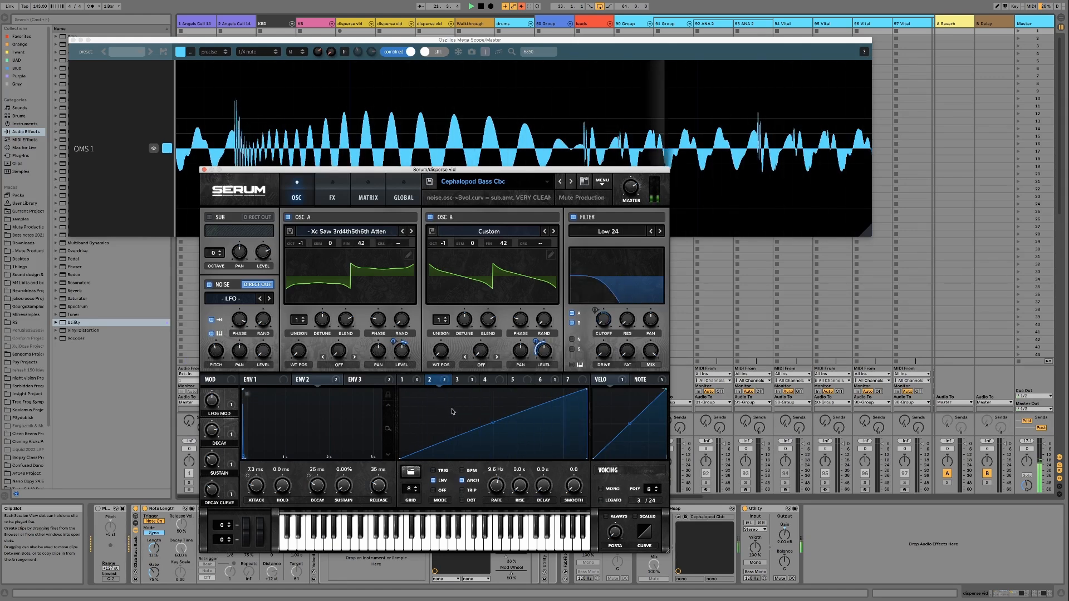
# - Bypass all LFO 2 destinations during playback and reactivate them to compare the bass with and without the level modulation
pyautogui.rightClick(438, 382)
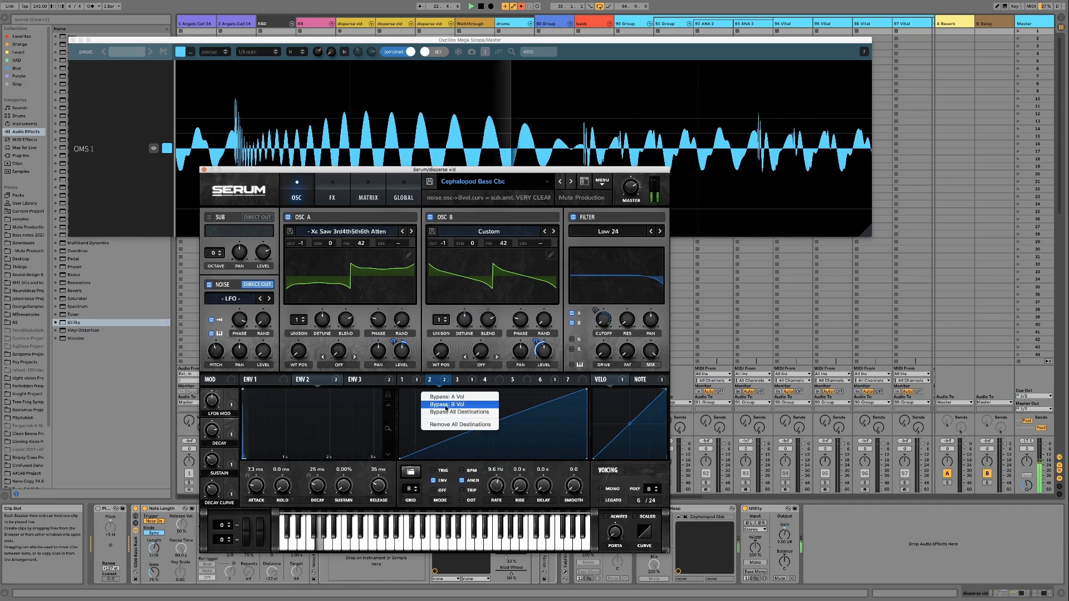
pyautogui.click(446, 412)
pyautogui.rightClick(438, 381)
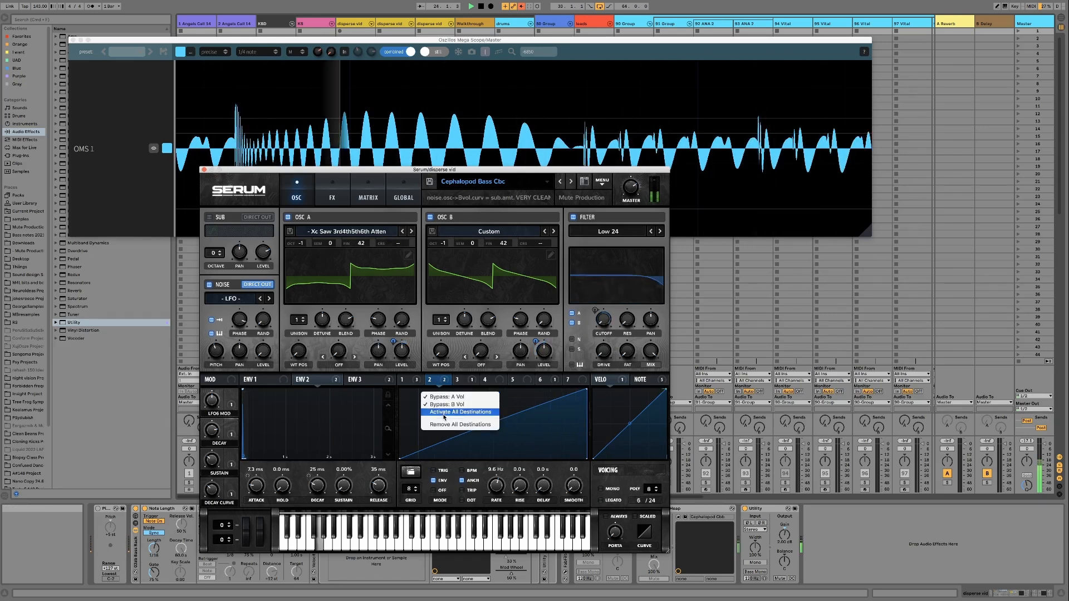
pyautogui.click(444, 414)
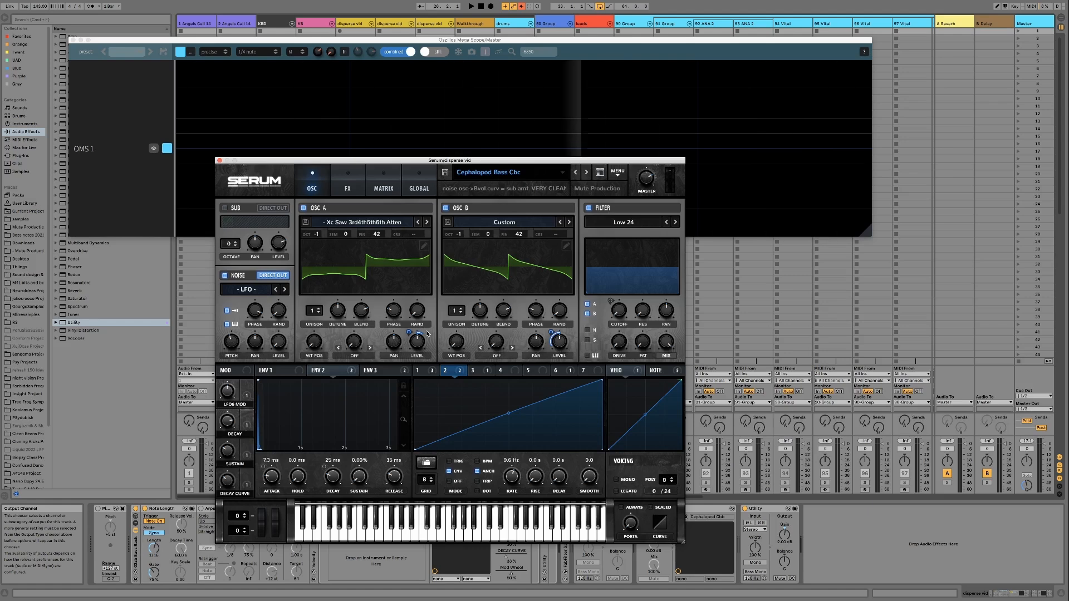
# - Move the synth window further right, keeping it overlapping the oscilloscope's lower edge
pyautogui.moveTo(428, 334)
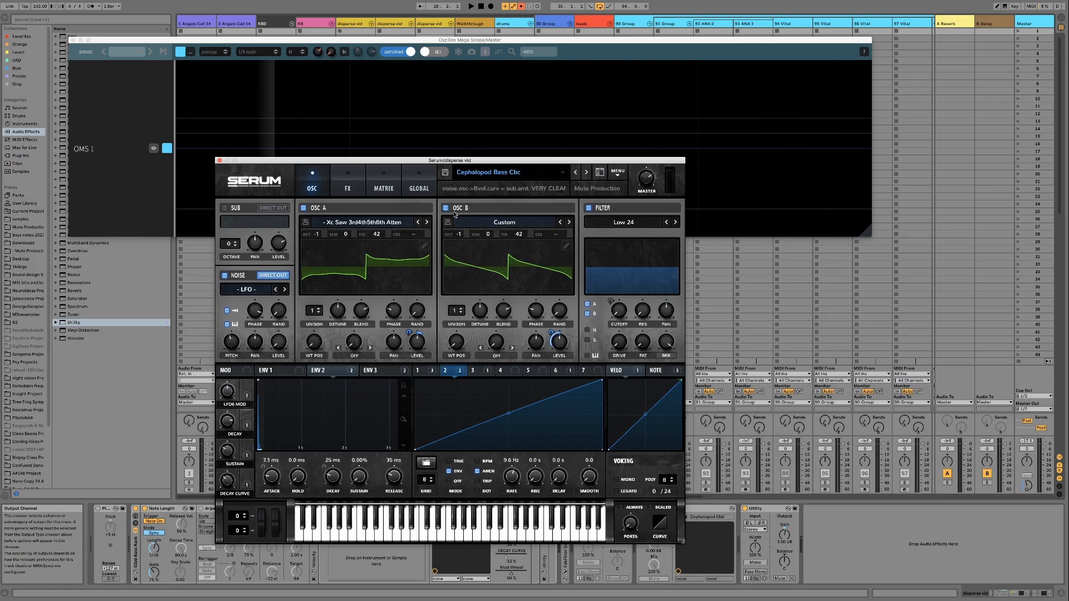
pyautogui.moveTo(440, 164); pyautogui.dragTo(497, 173)
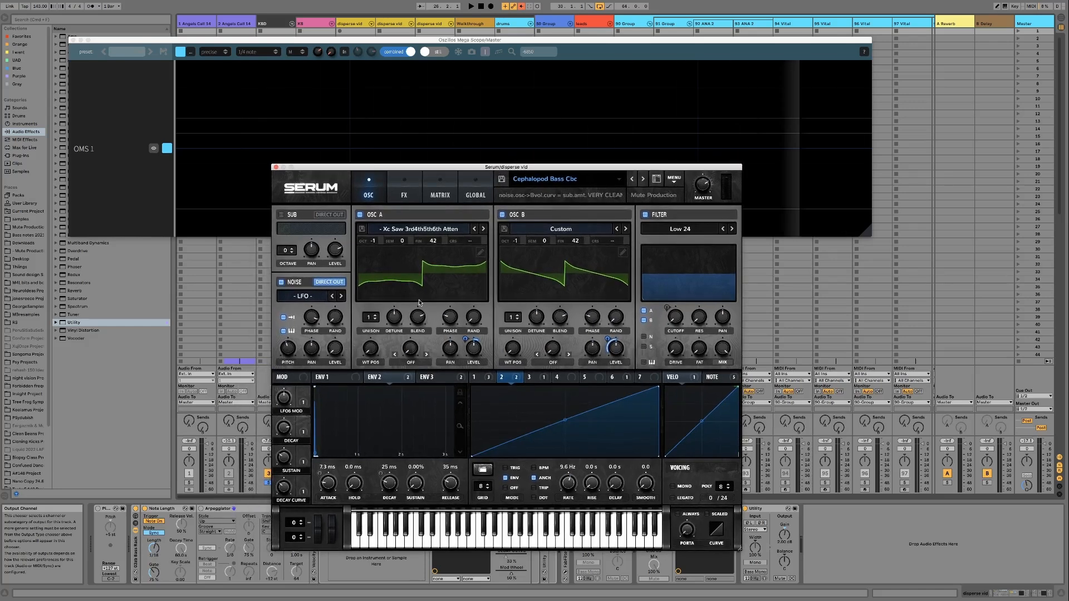